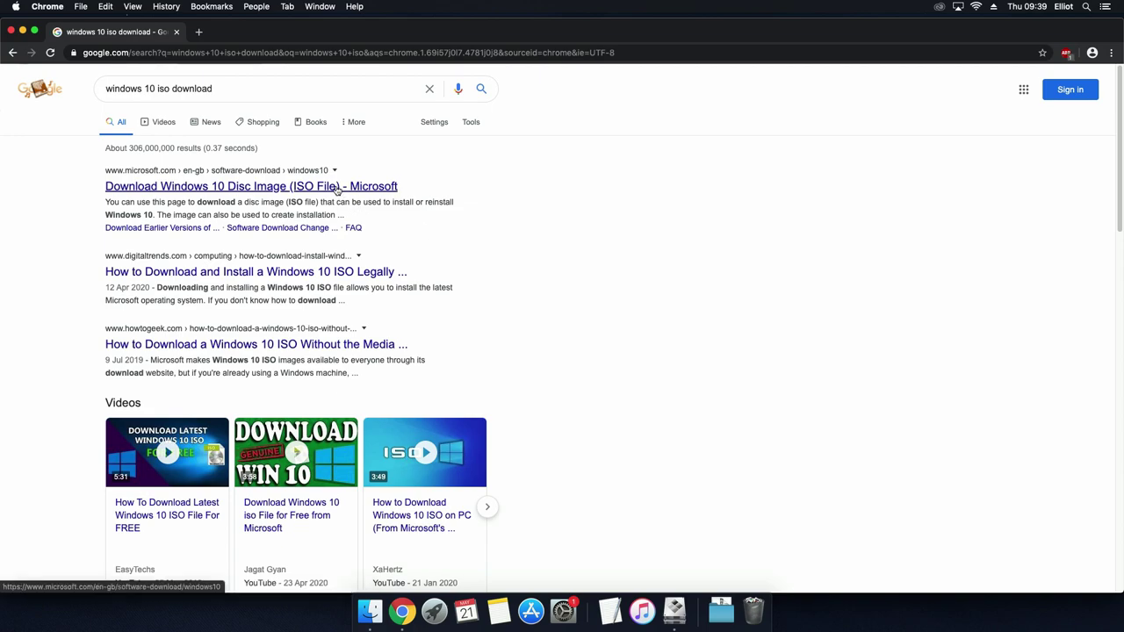
- Open Microsoft's Windows 10 Disc Image (ISO File) download page and confirm Windows 10 as the edition
click(337, 187)
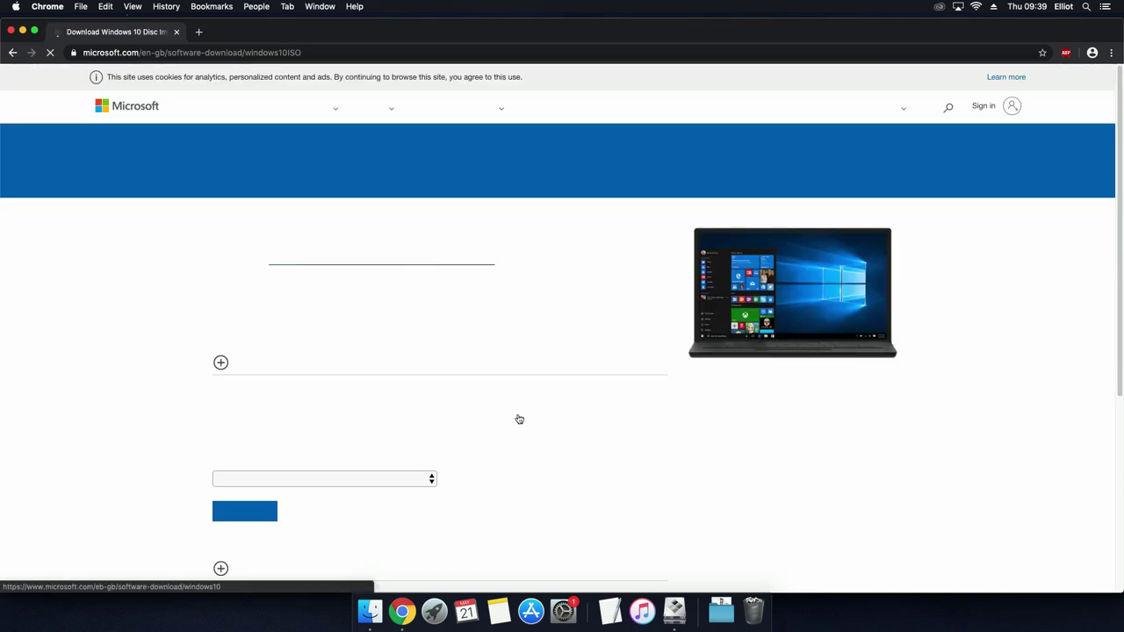
scroll(413, 446, down, 1)
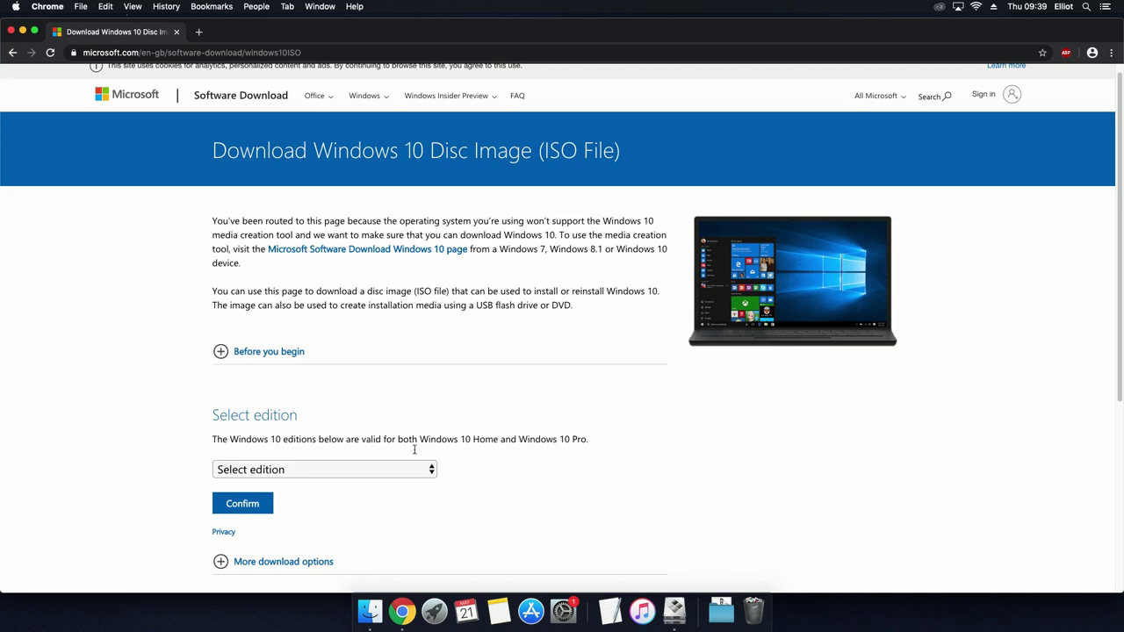
click(416, 467)
click(388, 499)
scroll(478, 503, down, 1)
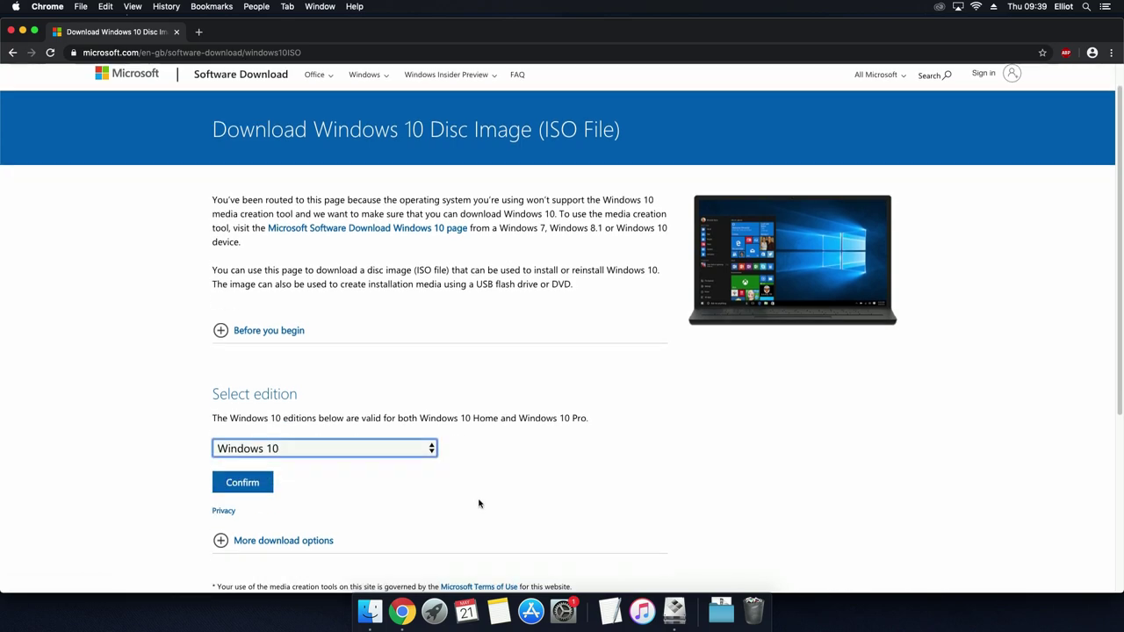
click(260, 454)
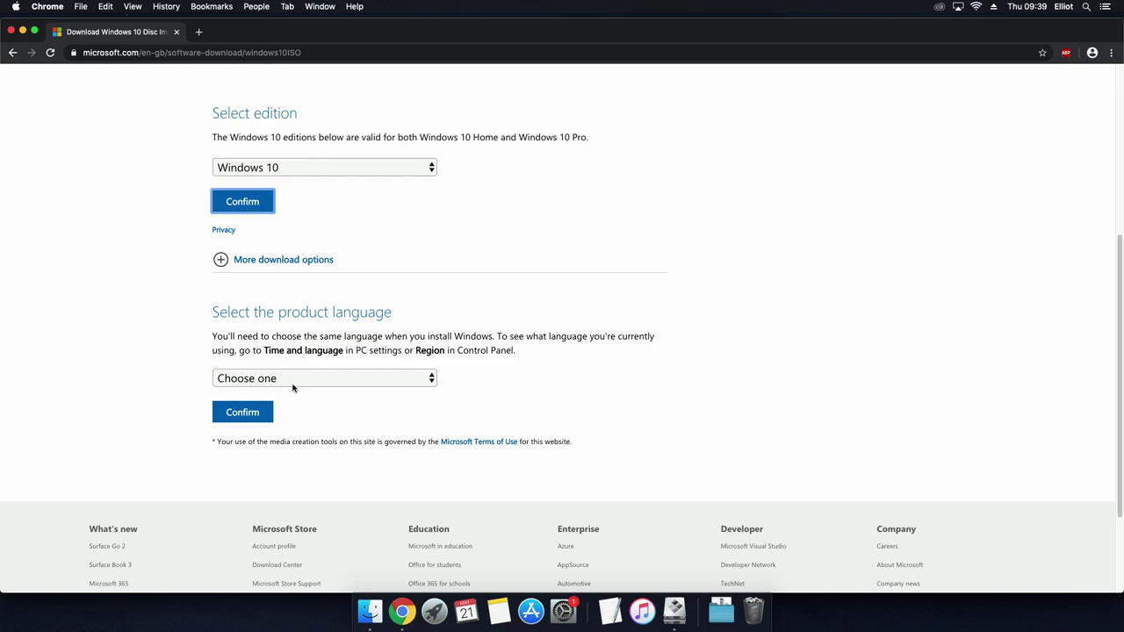
- Confirm English as the product language and download the 64-bit Windows 10 ISO
click(292, 385)
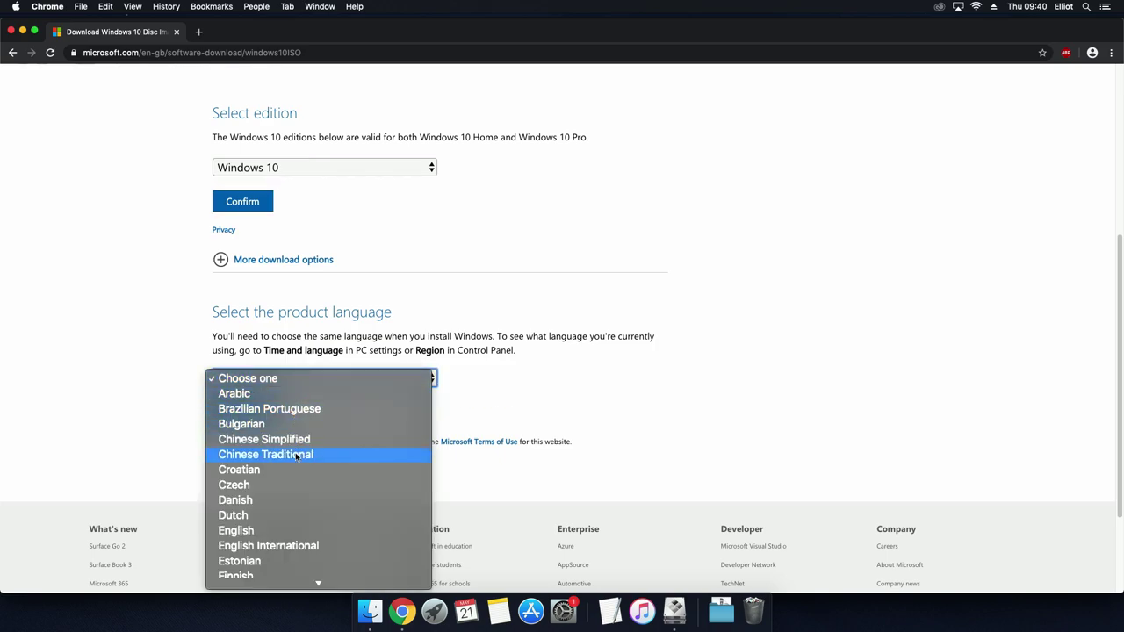
click(254, 531)
click(248, 420)
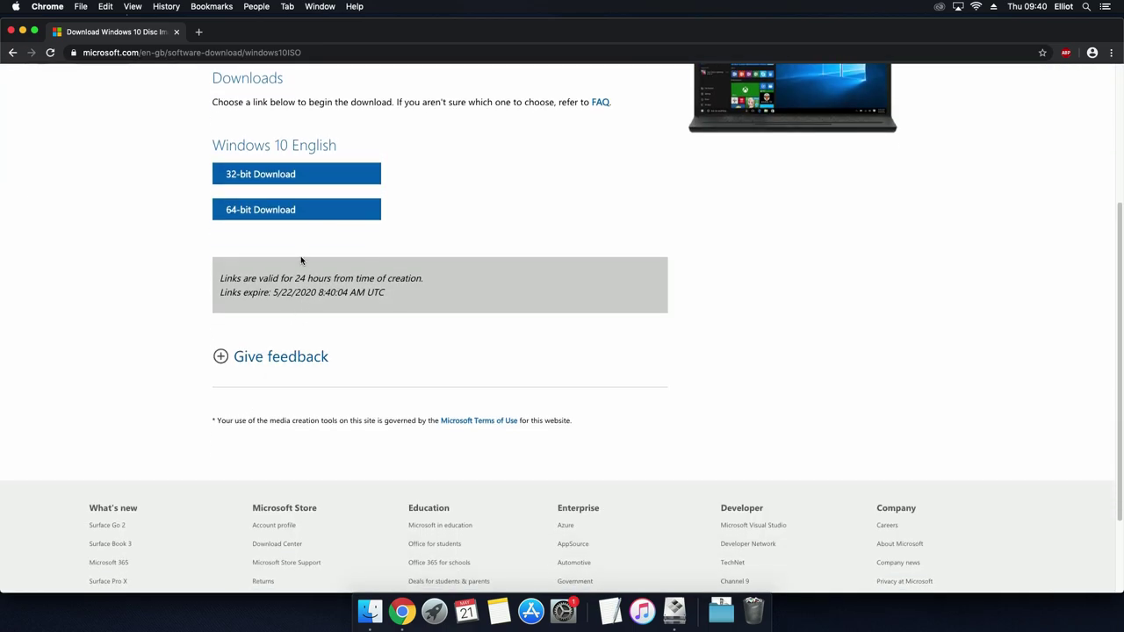
click(289, 212)
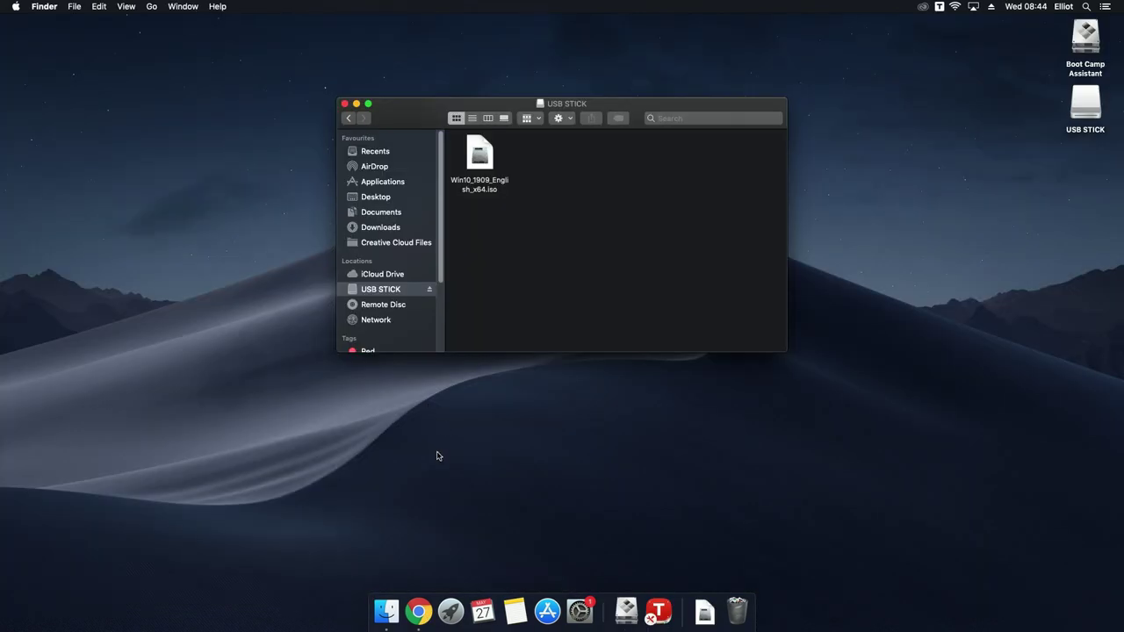
- Launch Boot Camp Assistant from the Other apps folder and continue past its introduction
click(451, 612)
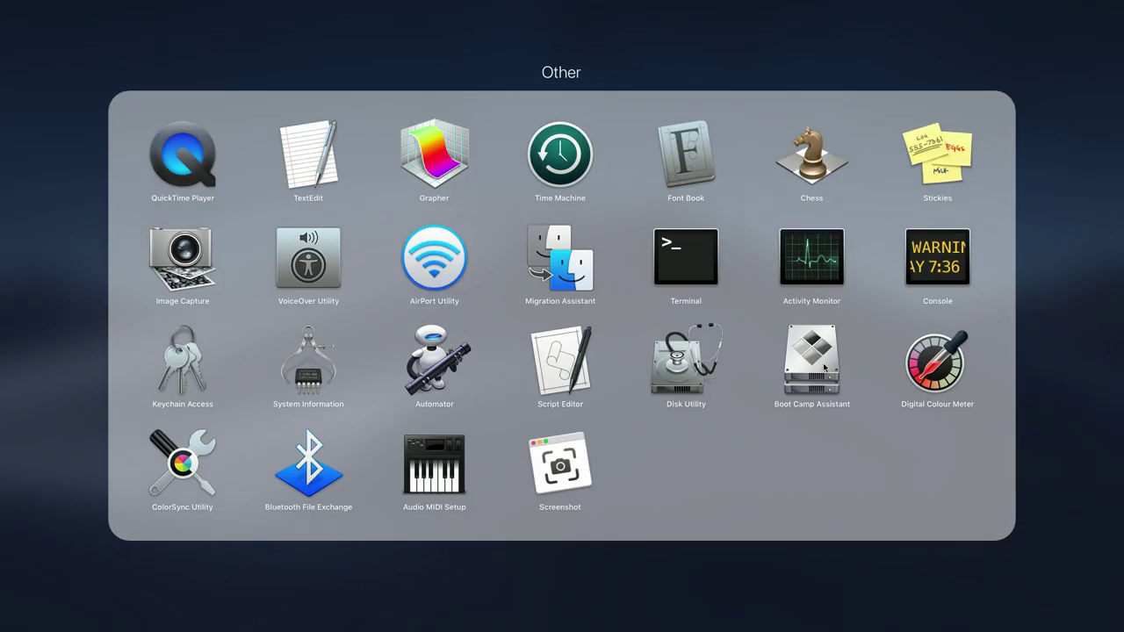
click(749, 584)
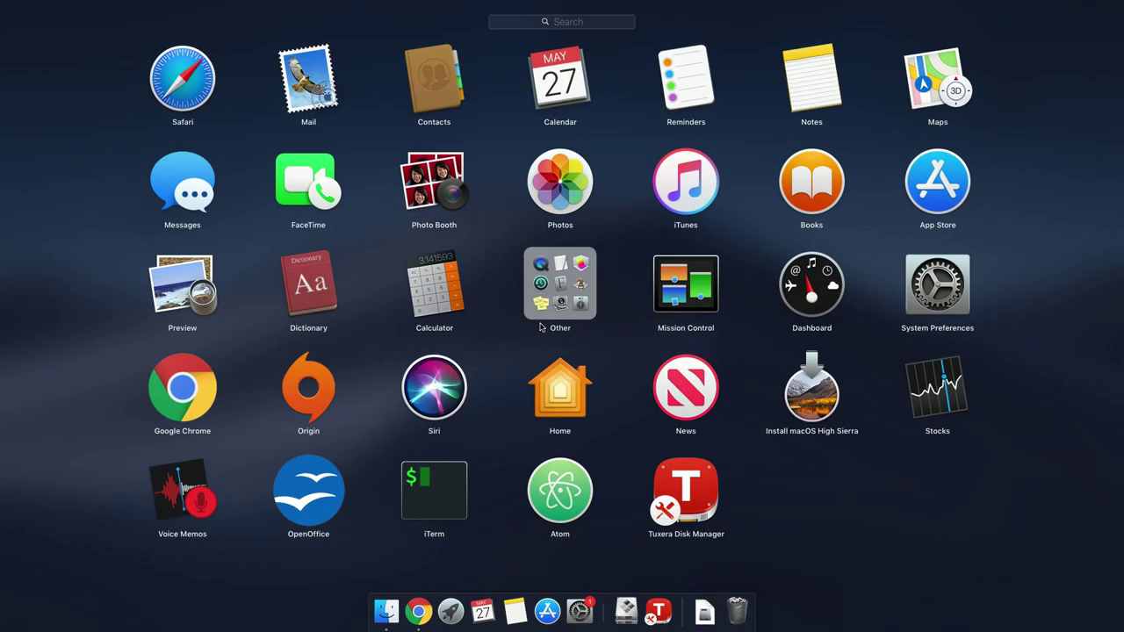
click(545, 301)
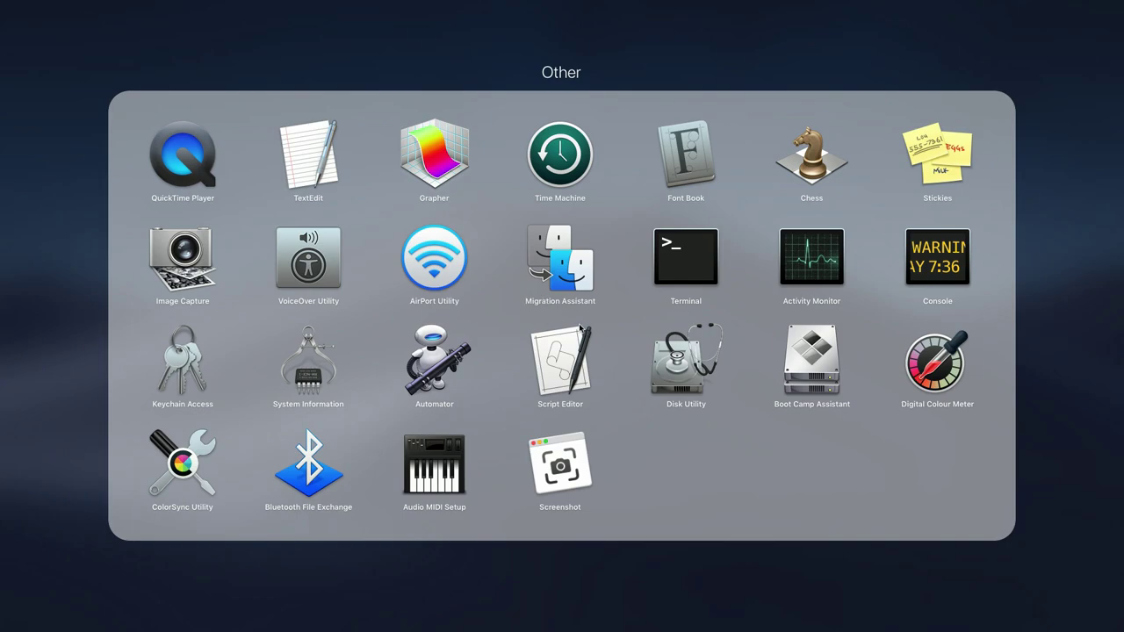
click(808, 369)
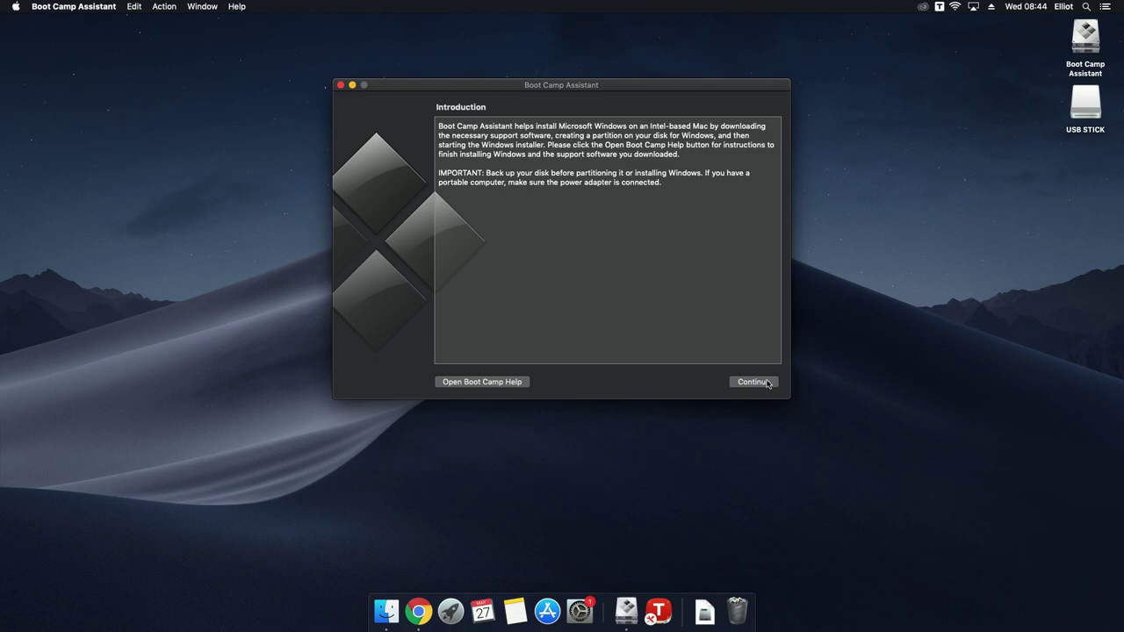
click(752, 382)
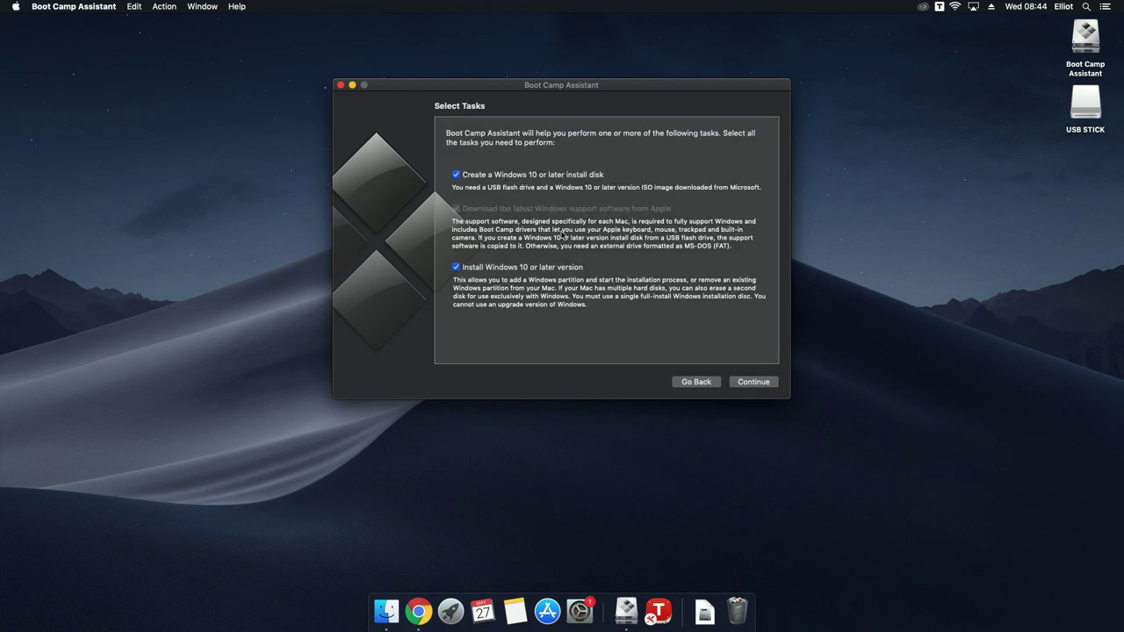
- Keep the install-disk and Windows installation tasks enabled, and create the bootable USB STICK from the Win10_1909_English_x64 ISO, approving the drive erase
click(536, 268)
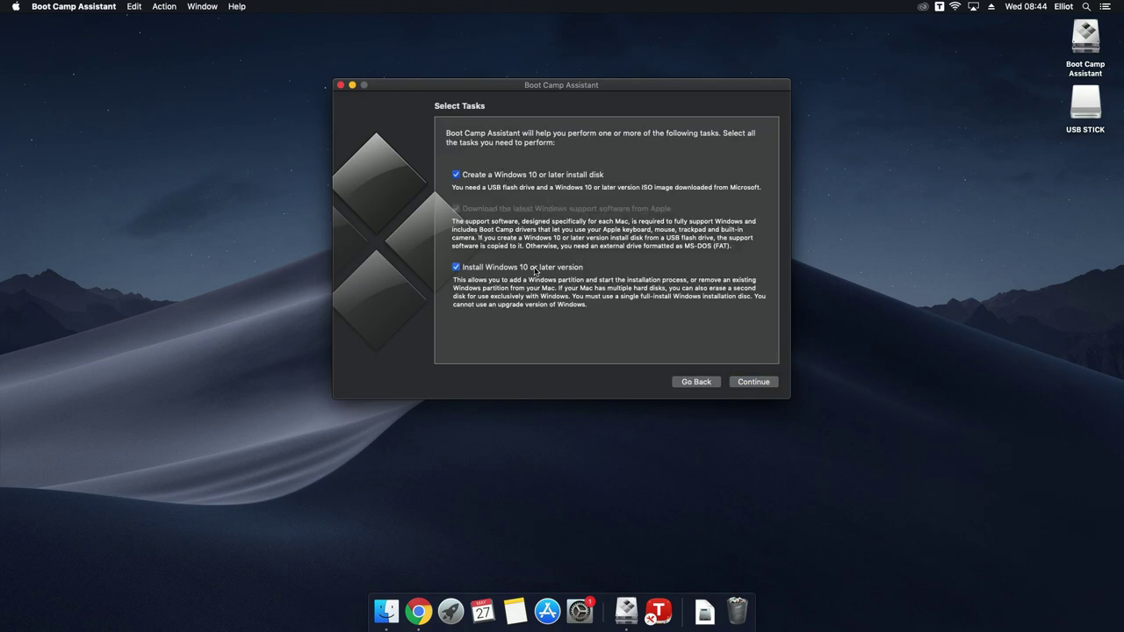
click(536, 270)
click(752, 384)
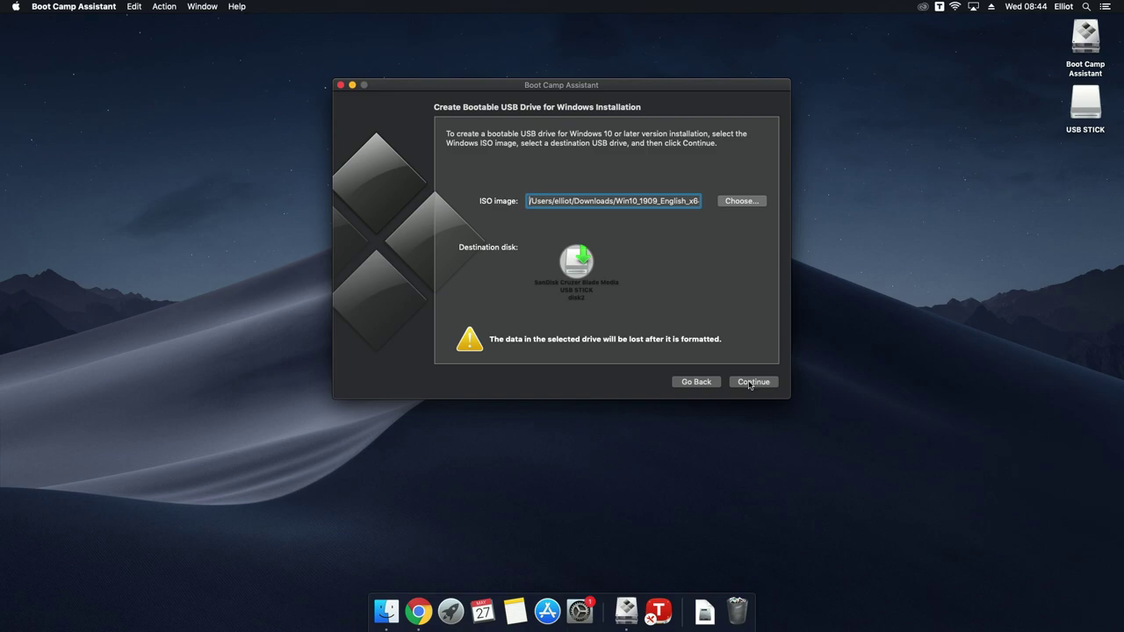
click(751, 385)
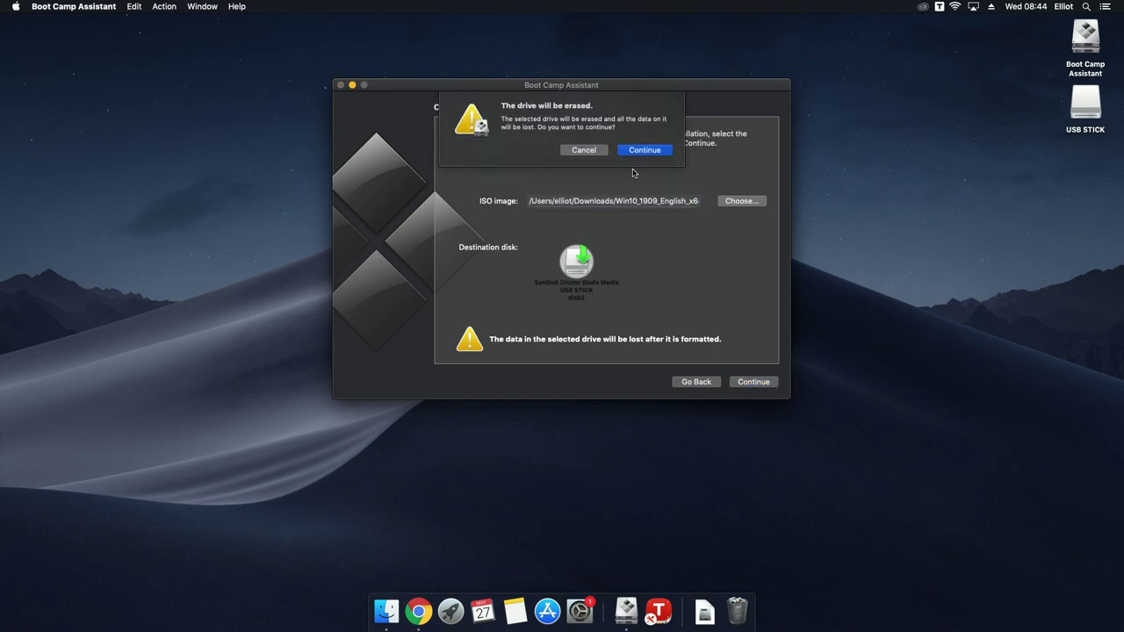
click(649, 153)
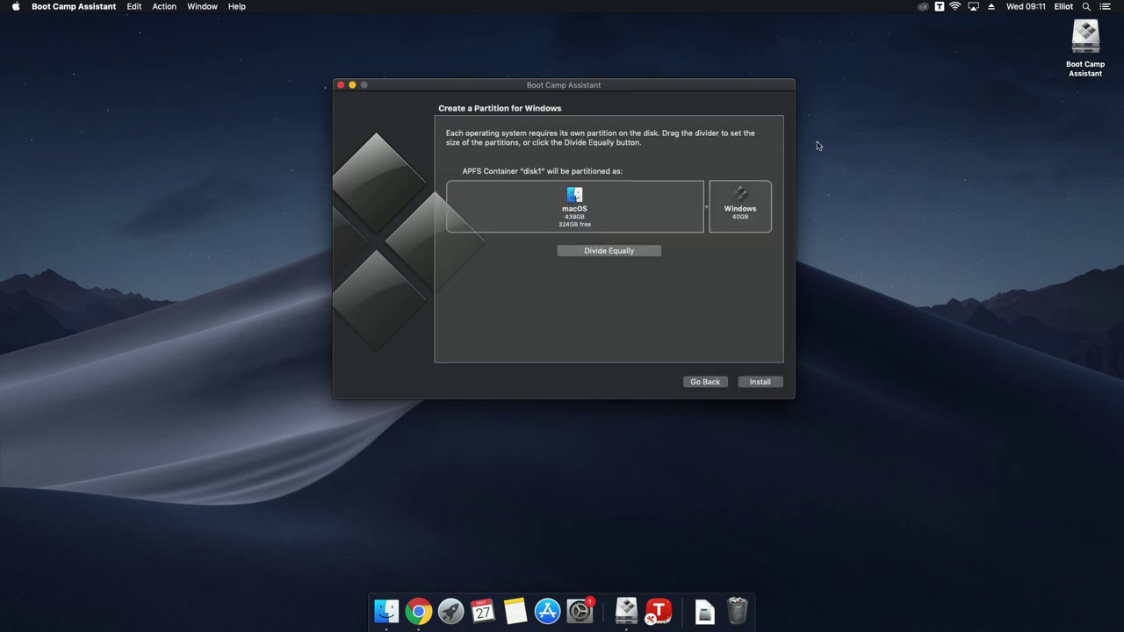
- Resize the Windows partition to 164 GB and start the installation, authorizing it with the account password
drag(706, 205, 645, 212)
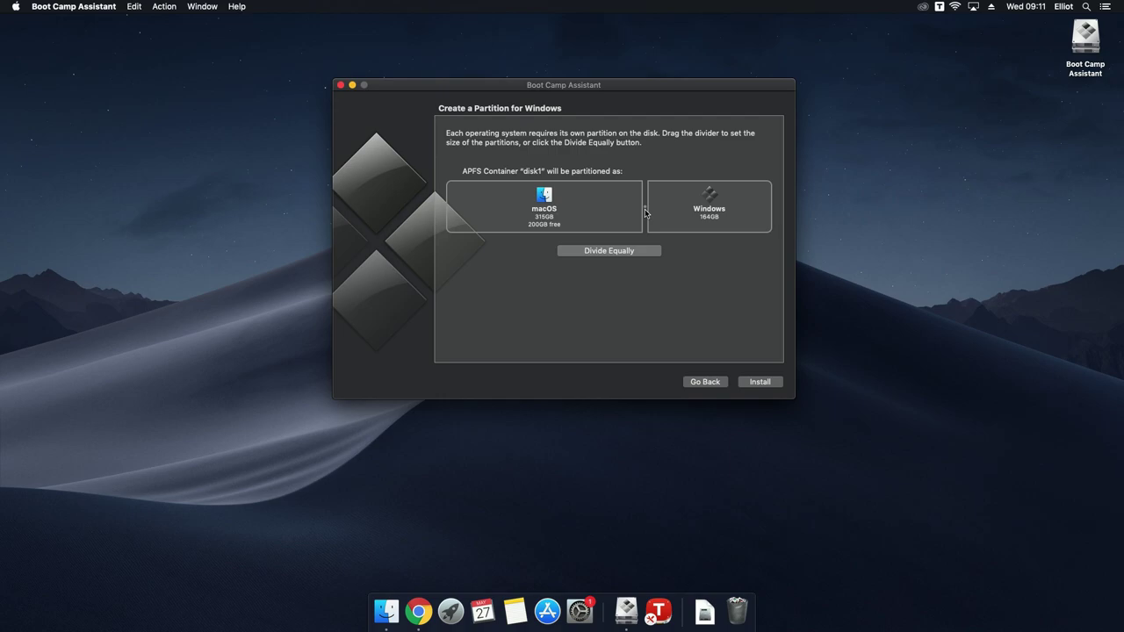
click(763, 382)
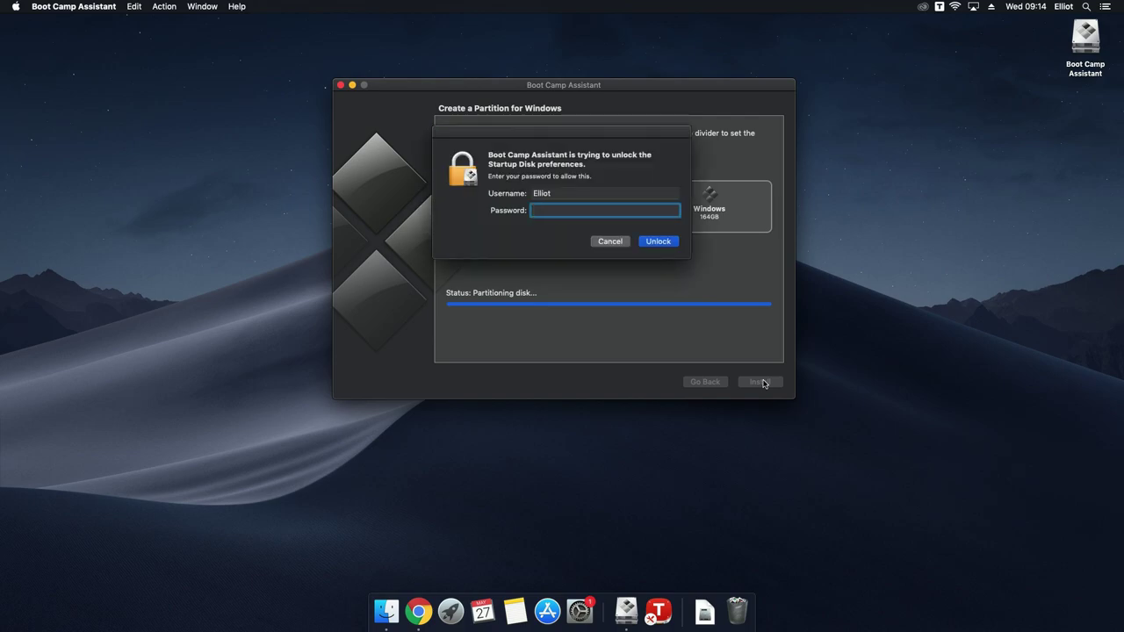
text(•••••••••)
key(Return)
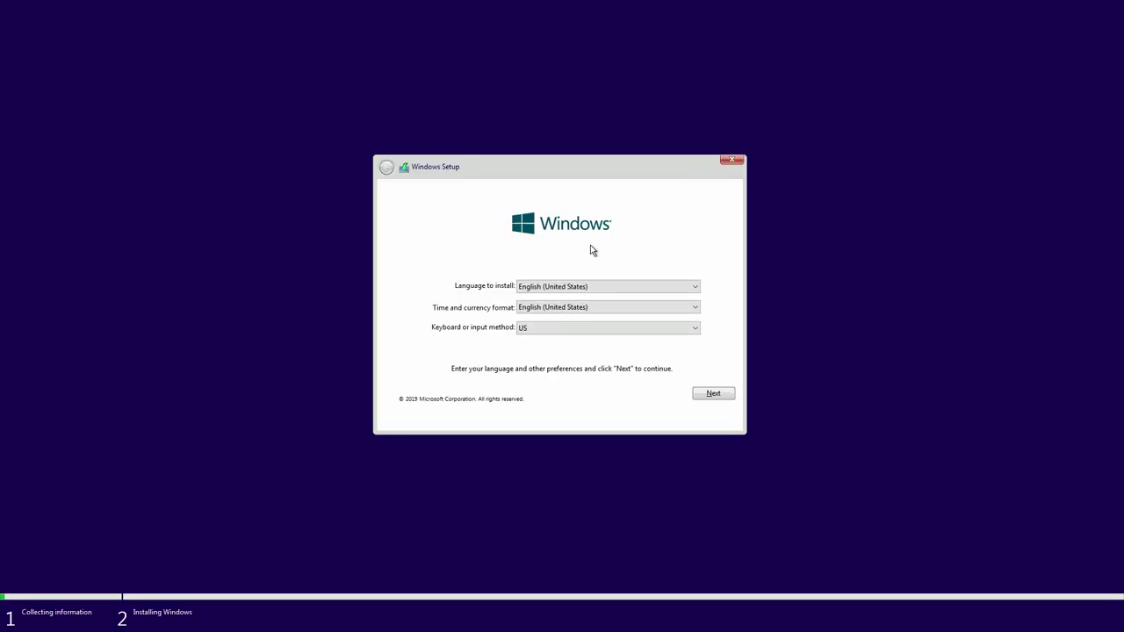
- Set the keyboard to United Kingdom and the time and currency format to English (United Kingdom), keeping English (United States) as install language, and continue
click(591, 328)
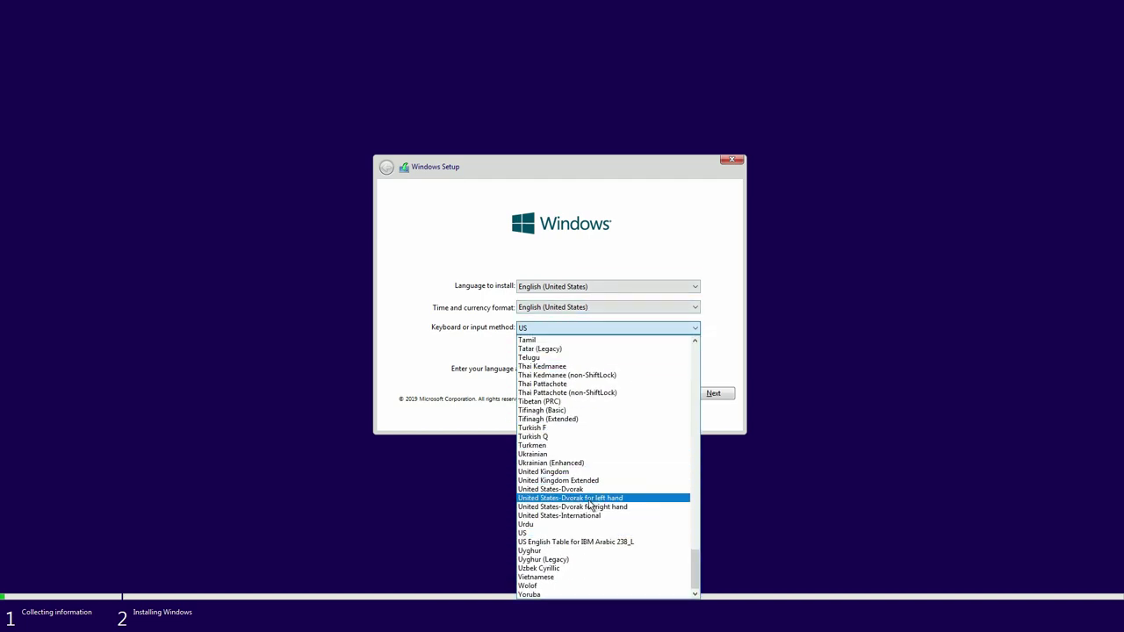
click(564, 473)
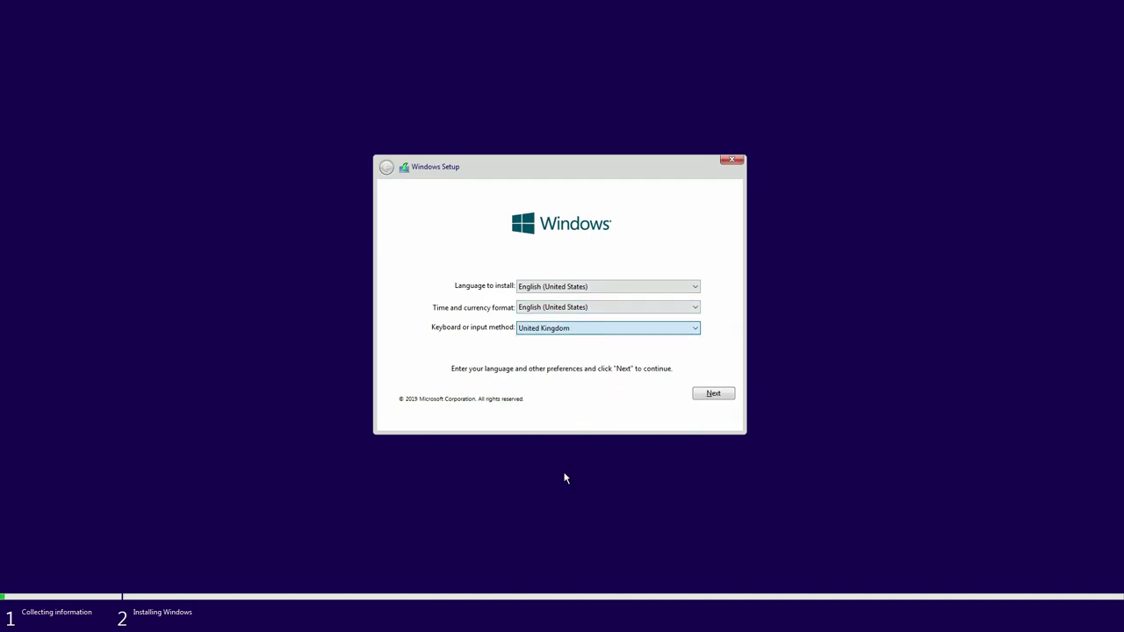
click(624, 288)
click(622, 298)
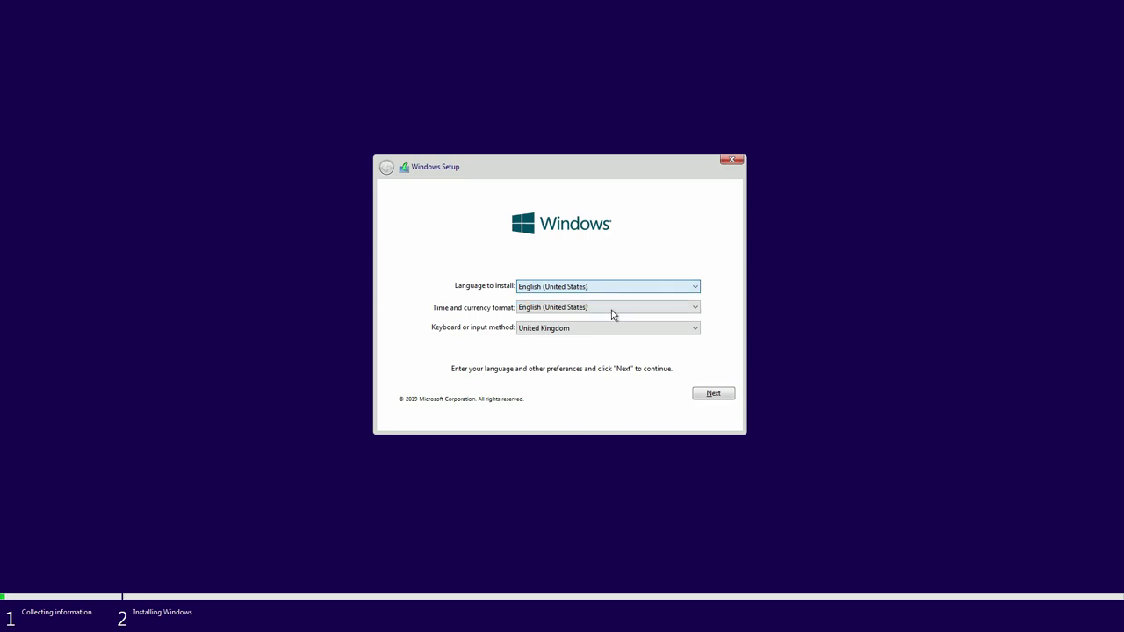
click(612, 309)
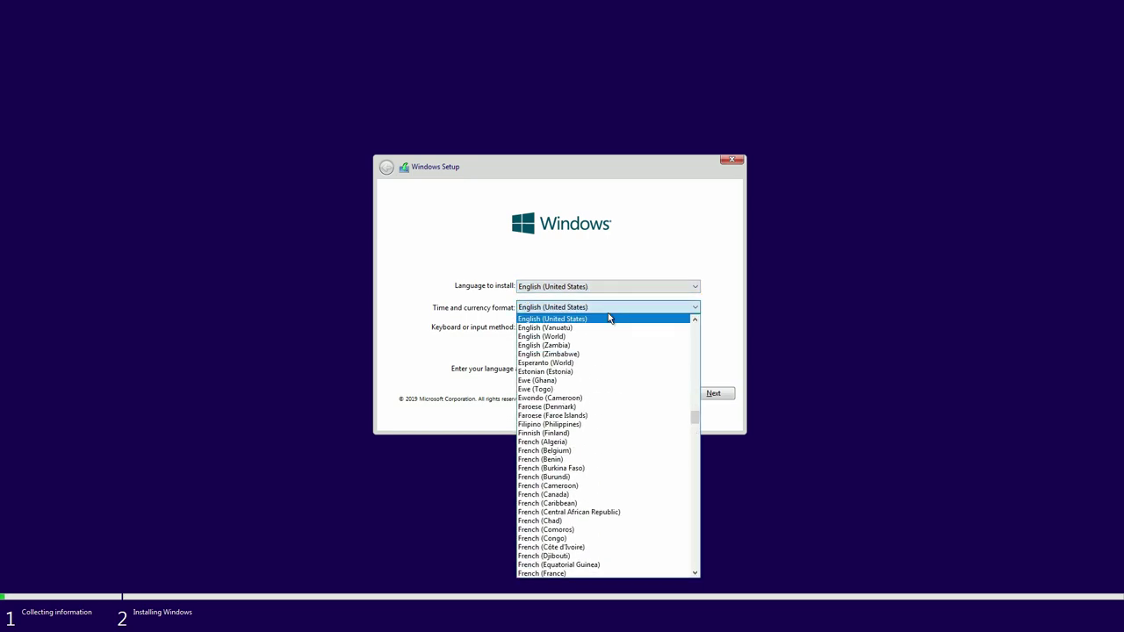
scroll(608, 317, up, 1)
click(609, 336)
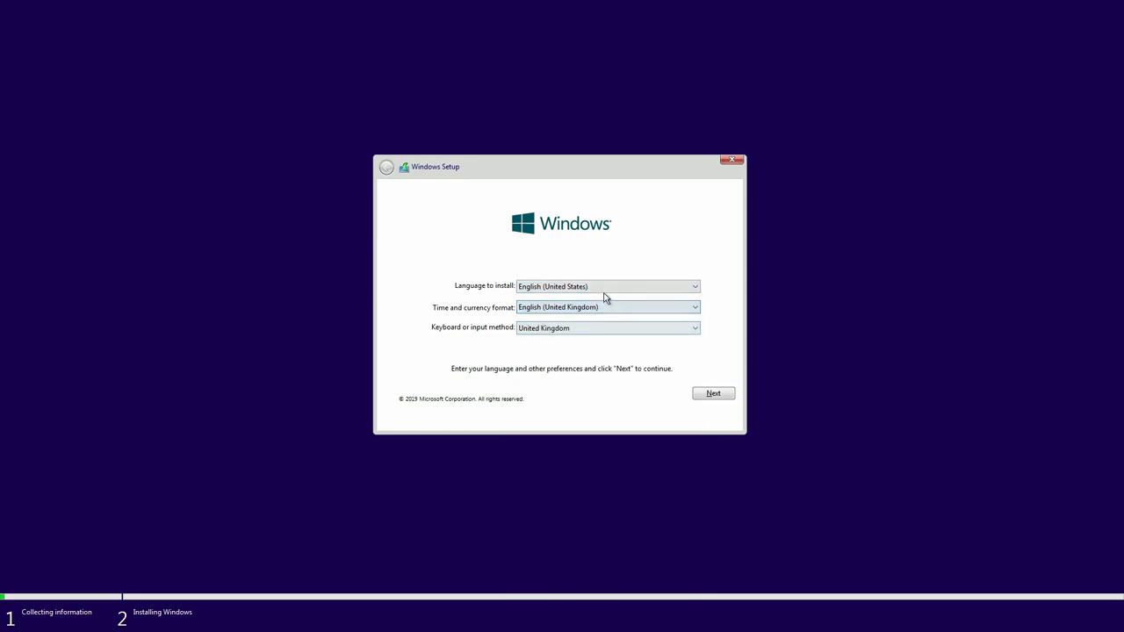
click(604, 291)
click(708, 258)
click(713, 393)
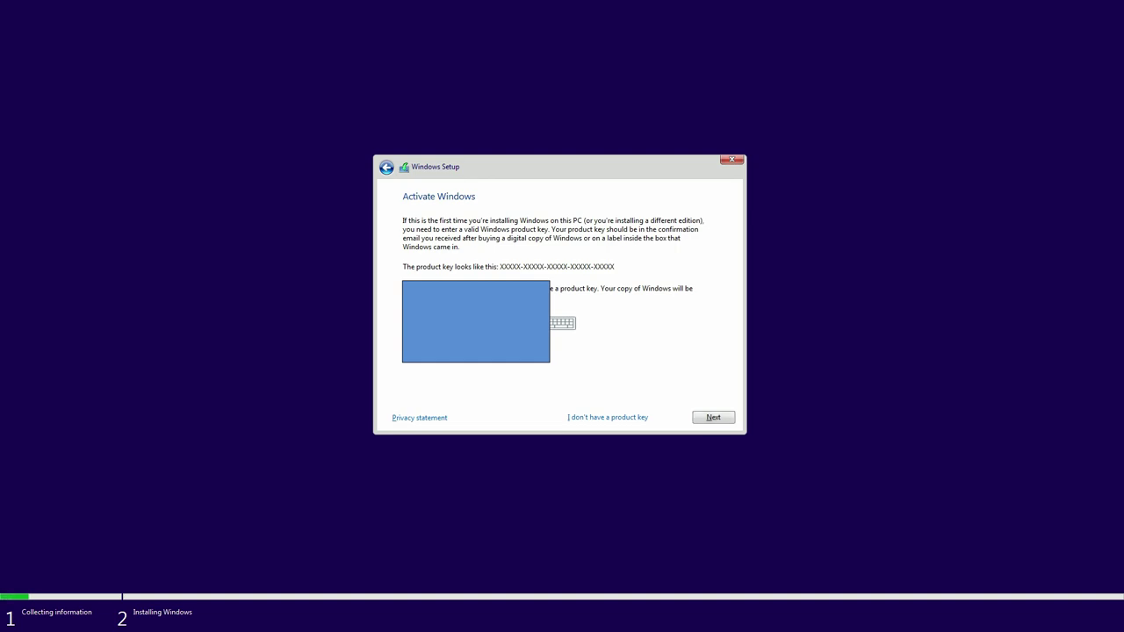
- Proceed past product key activation with Windows 10 Pro as the operating system and accept the license terms
click(713, 417)
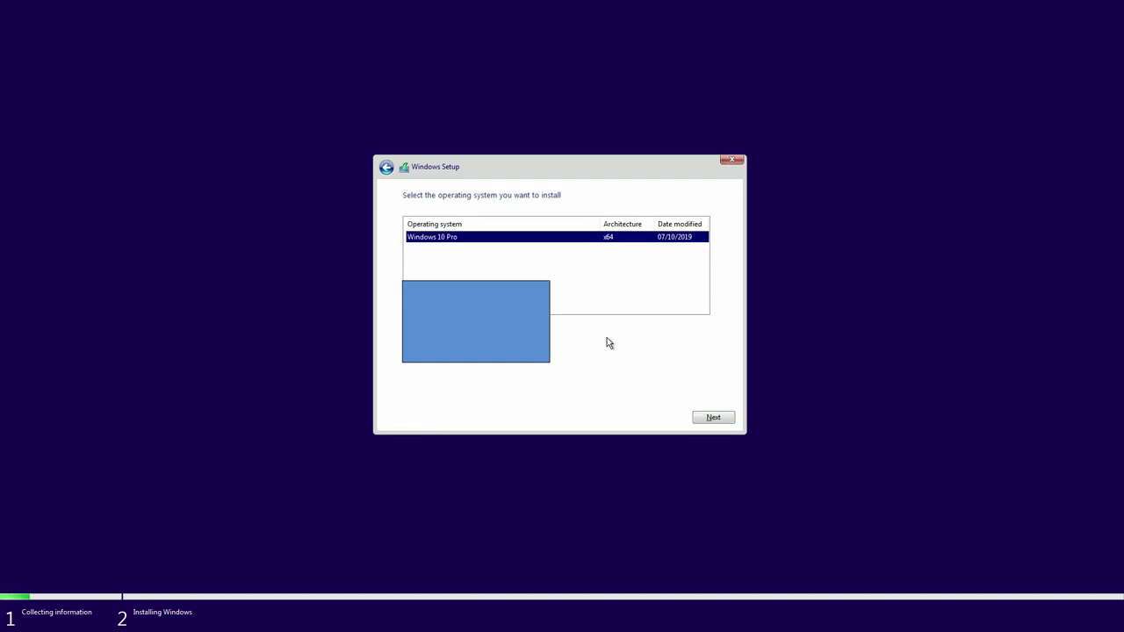
click(726, 418)
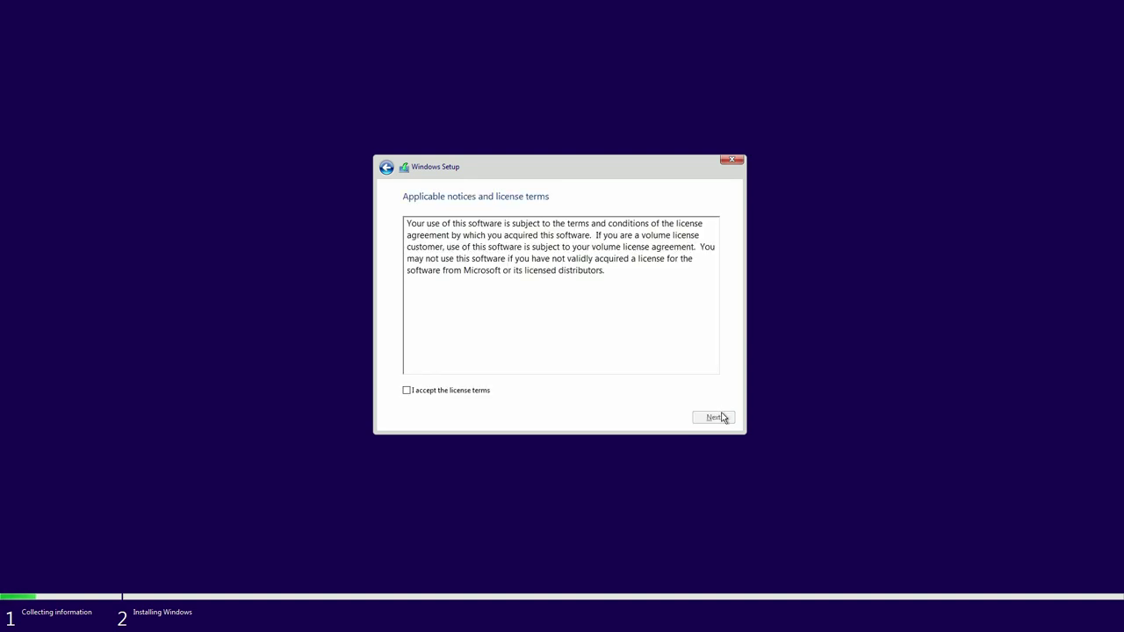
click(447, 392)
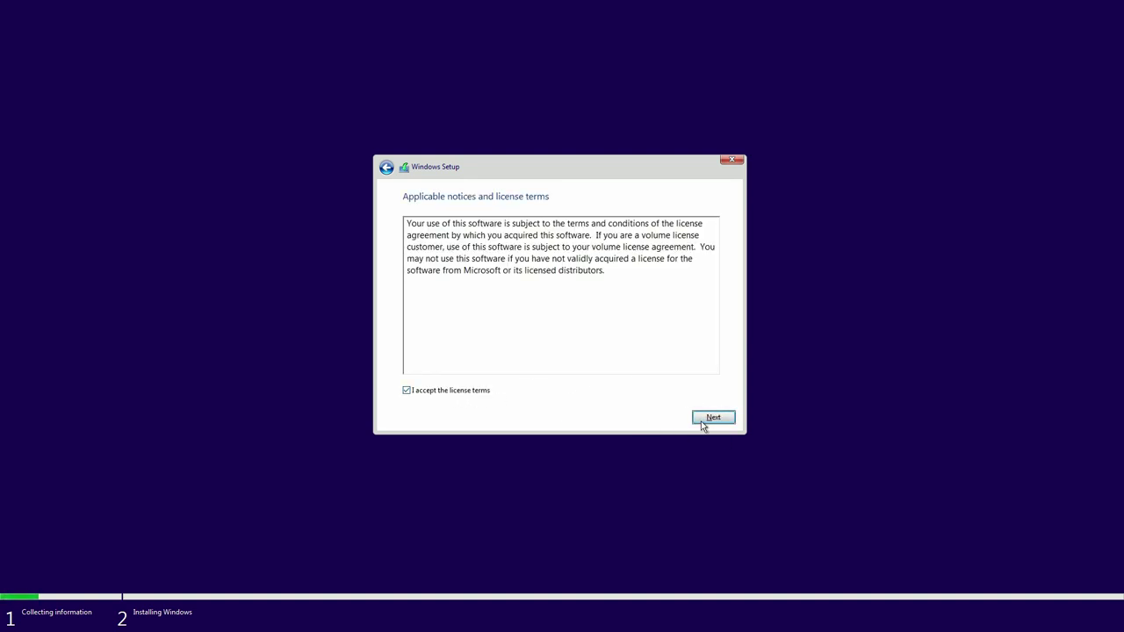
click(701, 421)
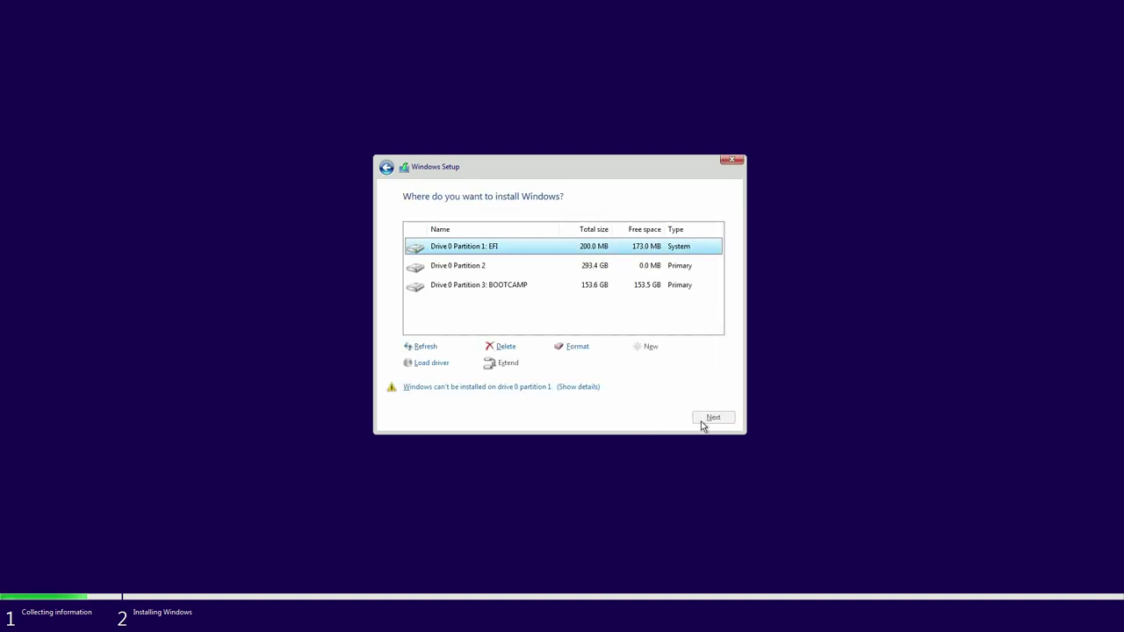
- Select Drive 0 Partition 3: BOOTCAMP and read the details of its installation warning
click(527, 289)
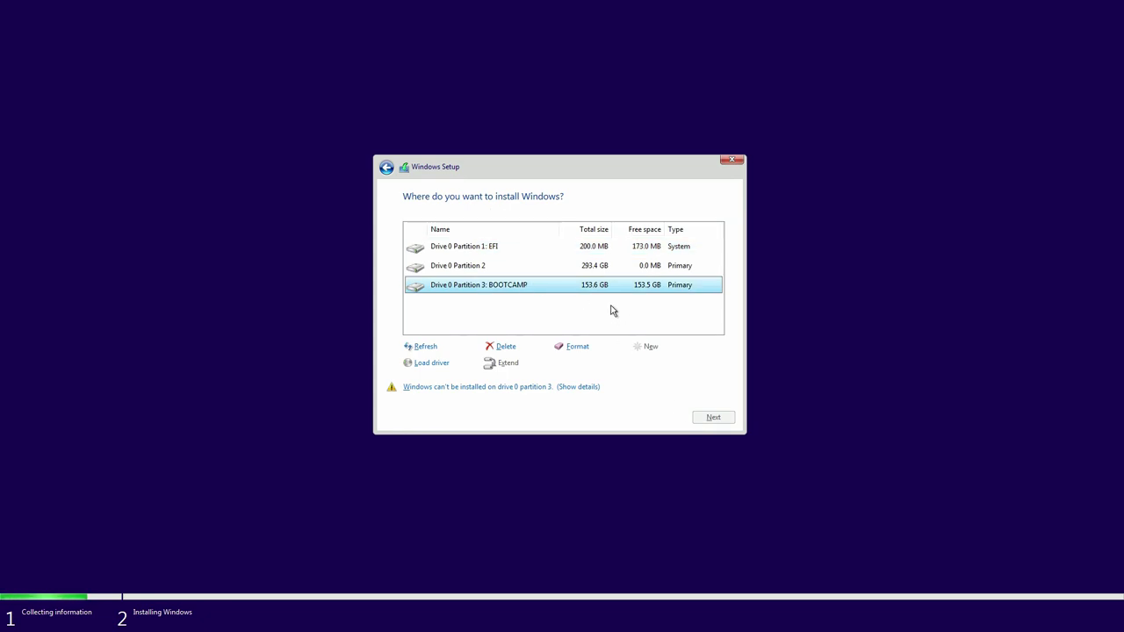
click(575, 387)
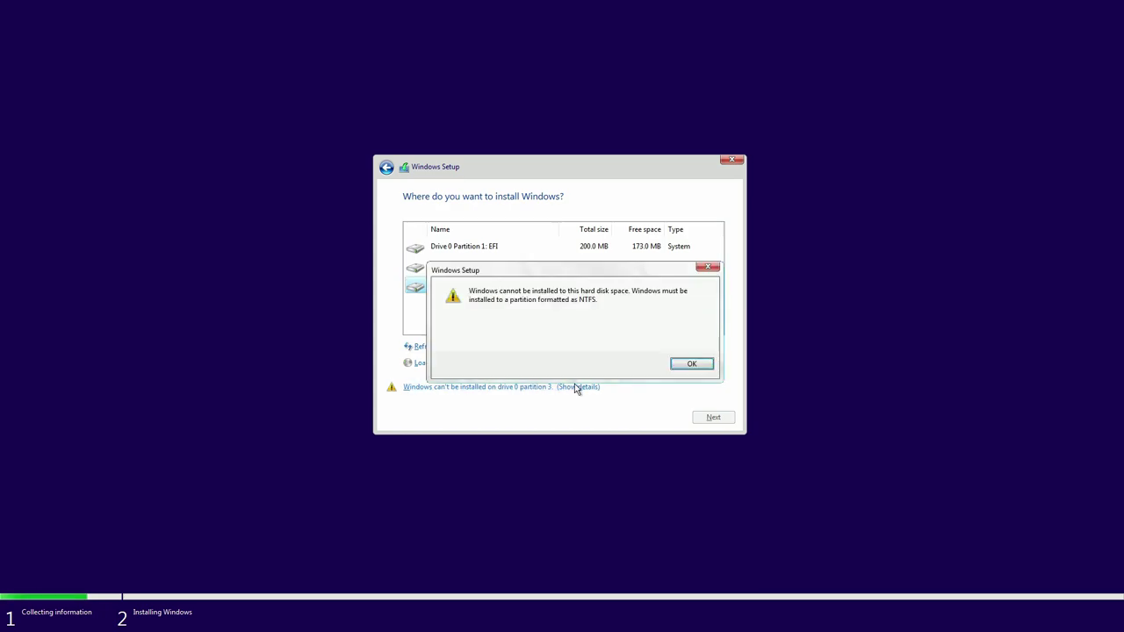
click(691, 364)
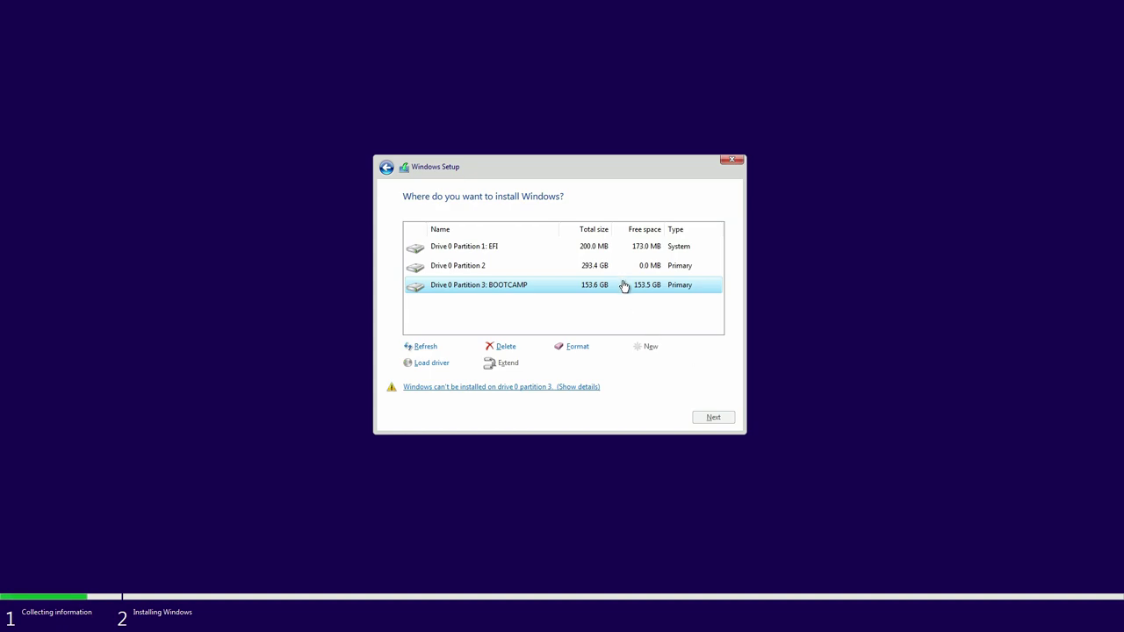
click(622, 288)
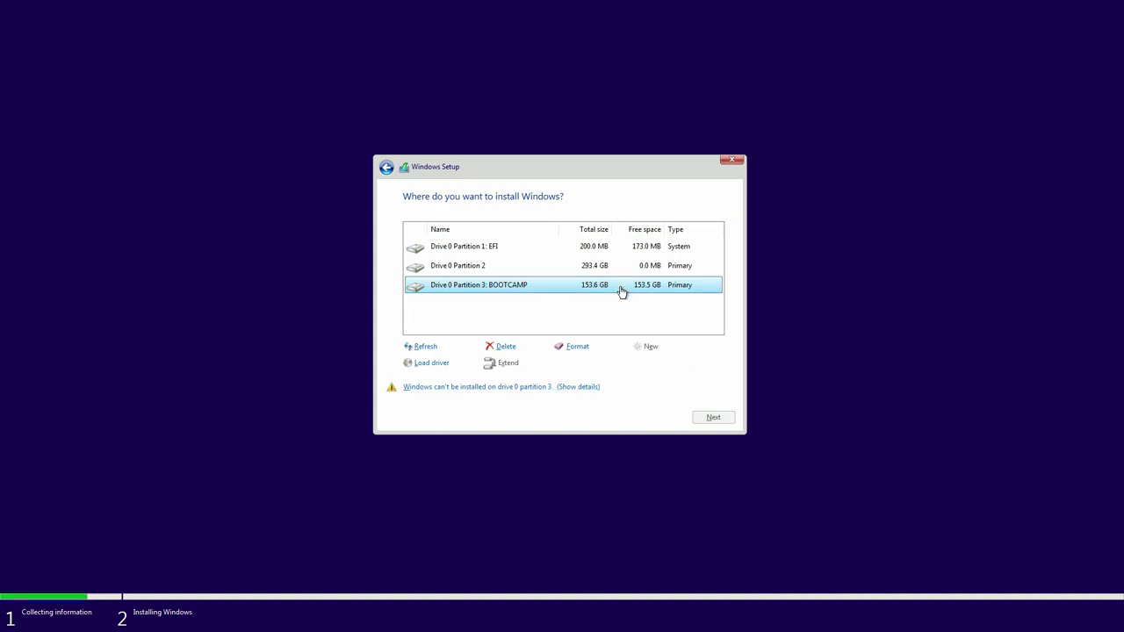
click(577, 388)
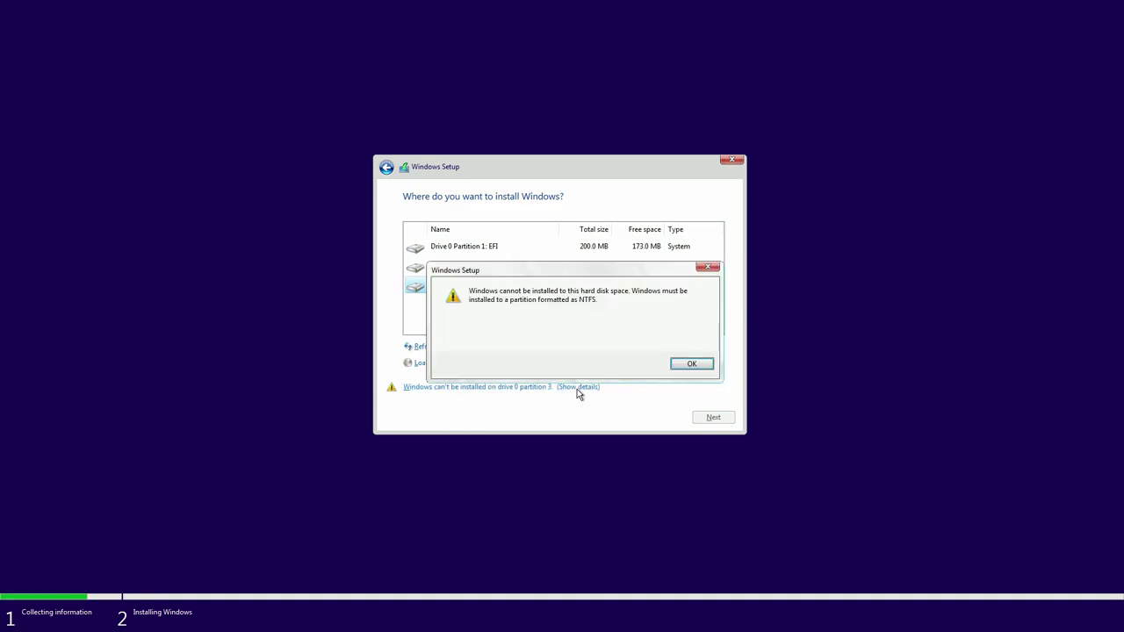
click(688, 366)
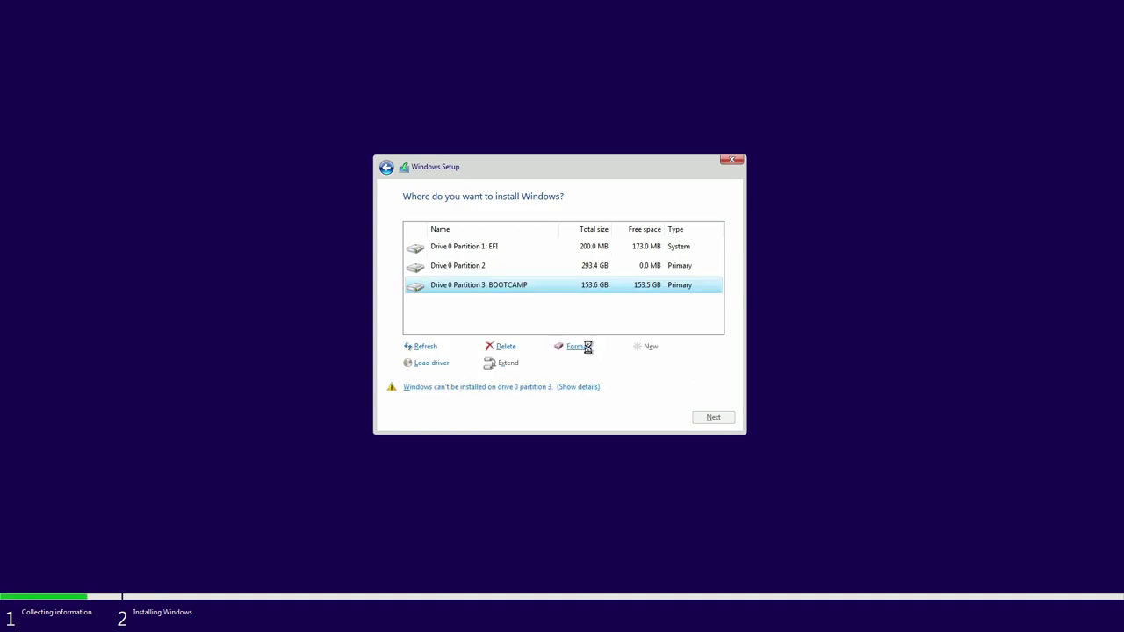
- Format Drive 0 Partition 3: BOOTCAMP, accepting the loss of its data, and proceed with installing Windows on it
click(586, 345)
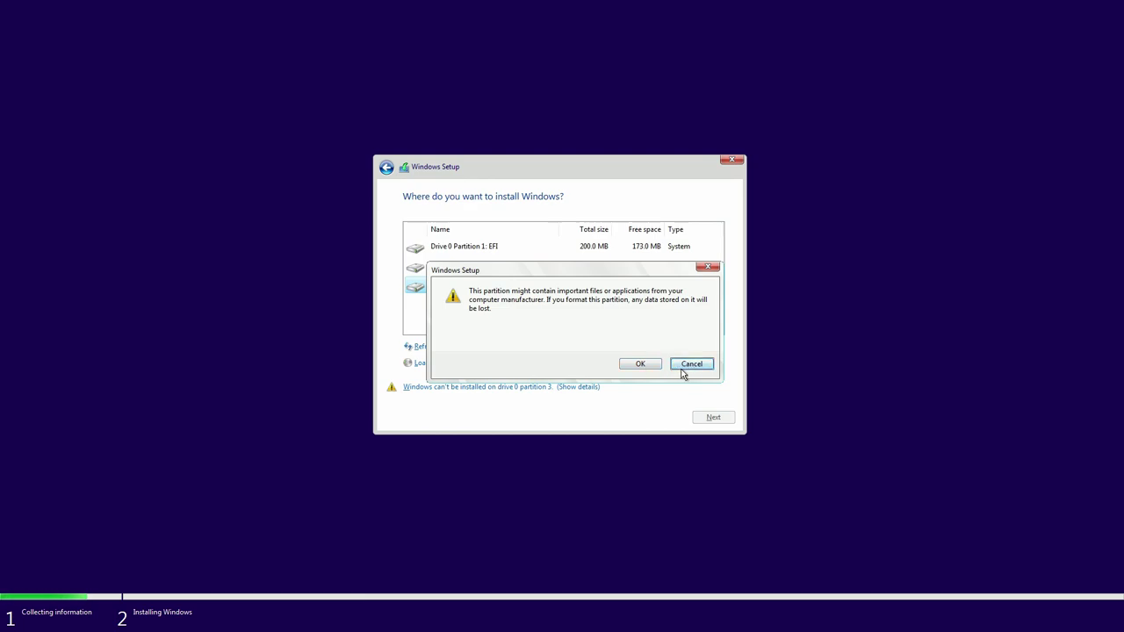
click(653, 366)
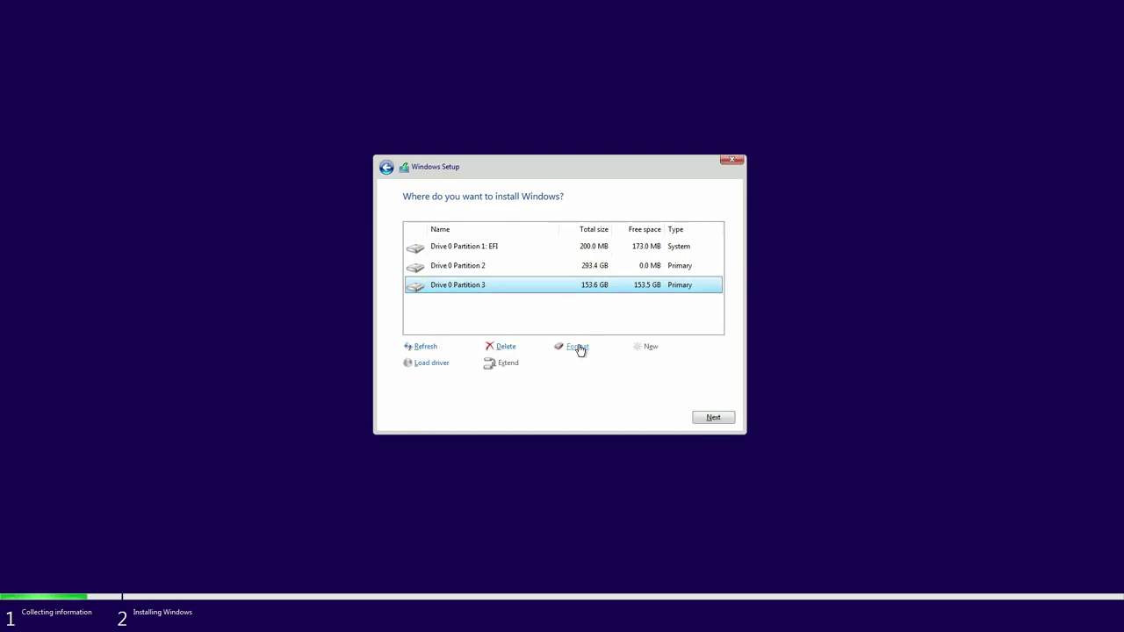
click(713, 418)
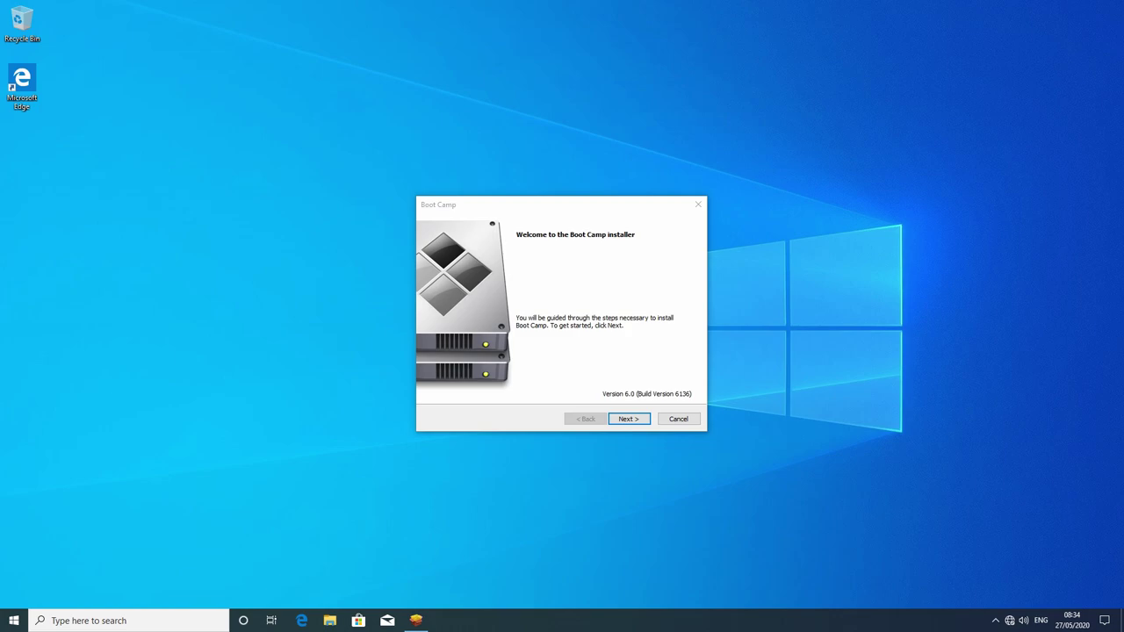
- Run the Boot Camp installer through to completion and restart the system to apply its configuration changes
click(636, 420)
click(522, 371)
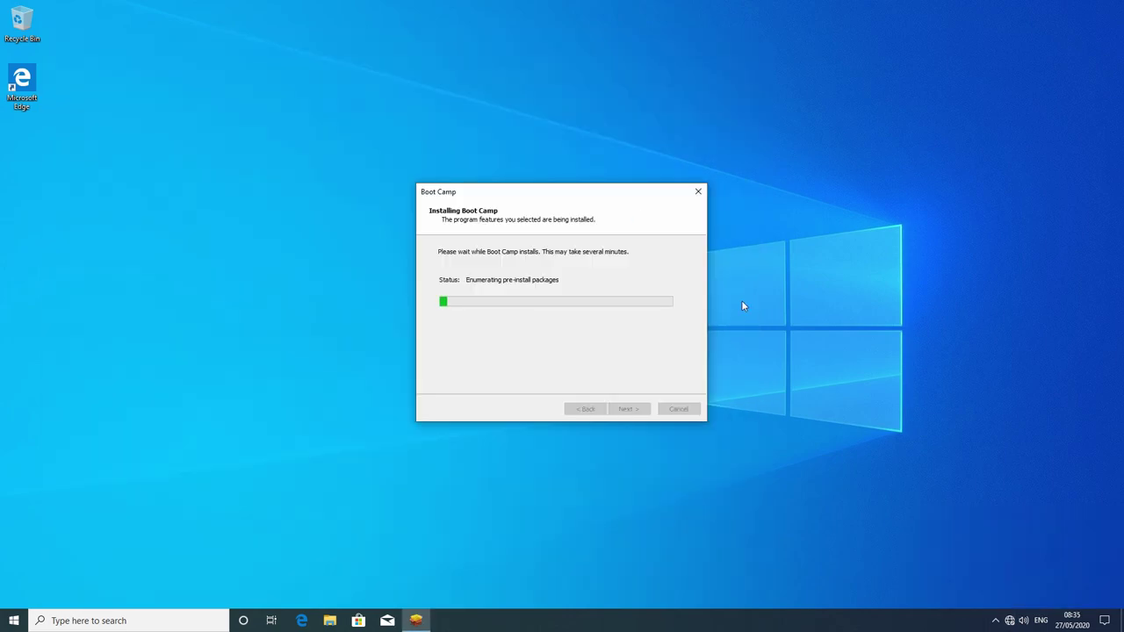
click(742, 305)
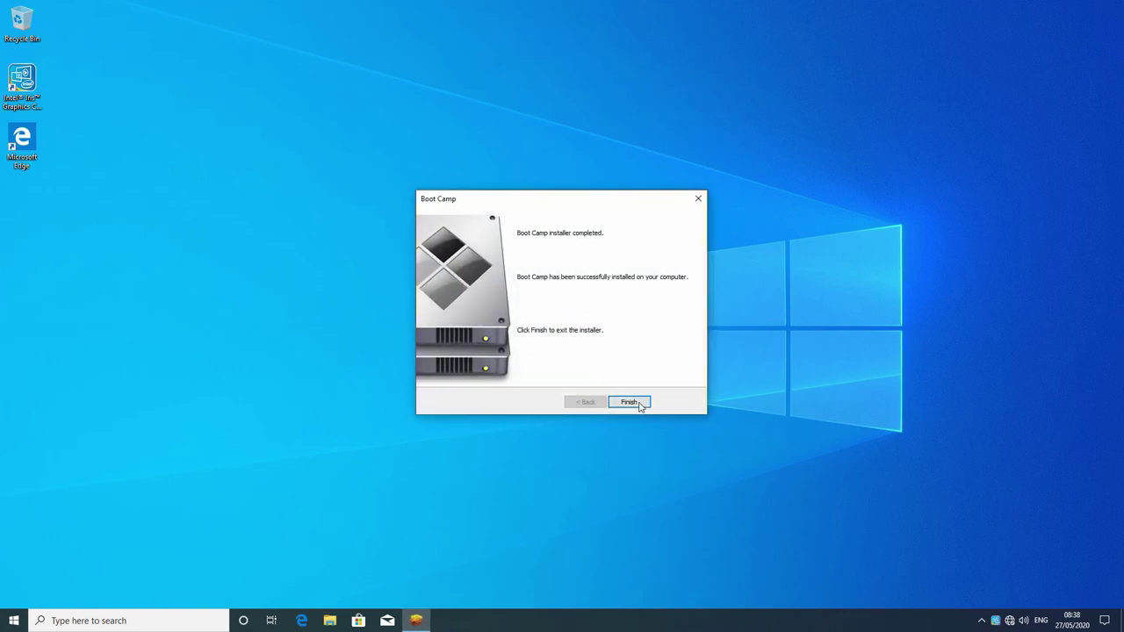
click(635, 402)
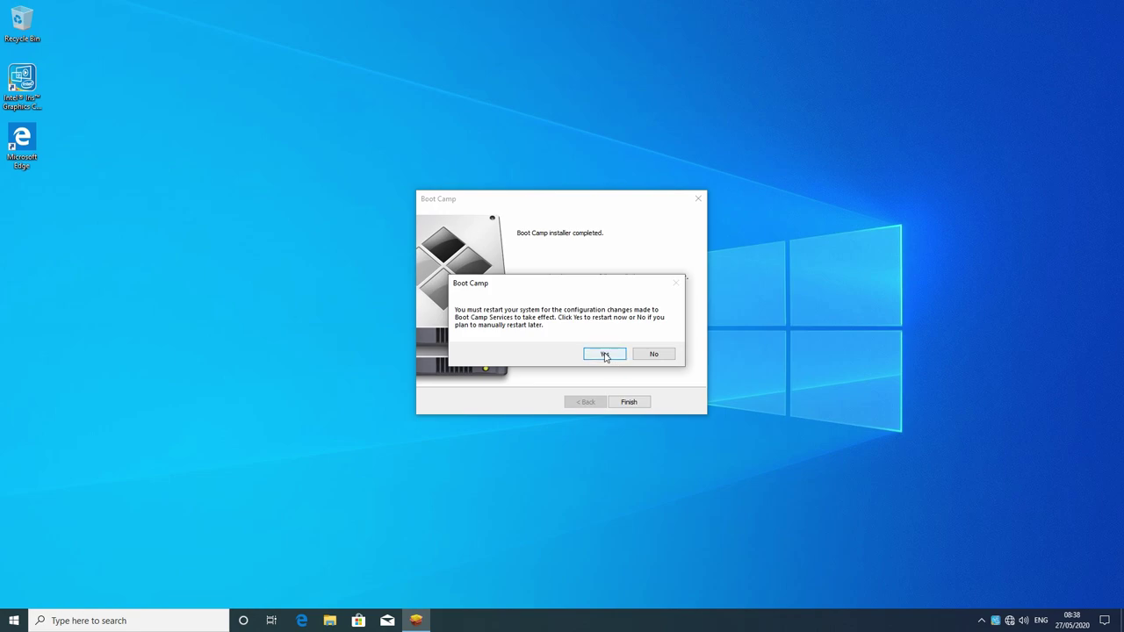
click(604, 354)
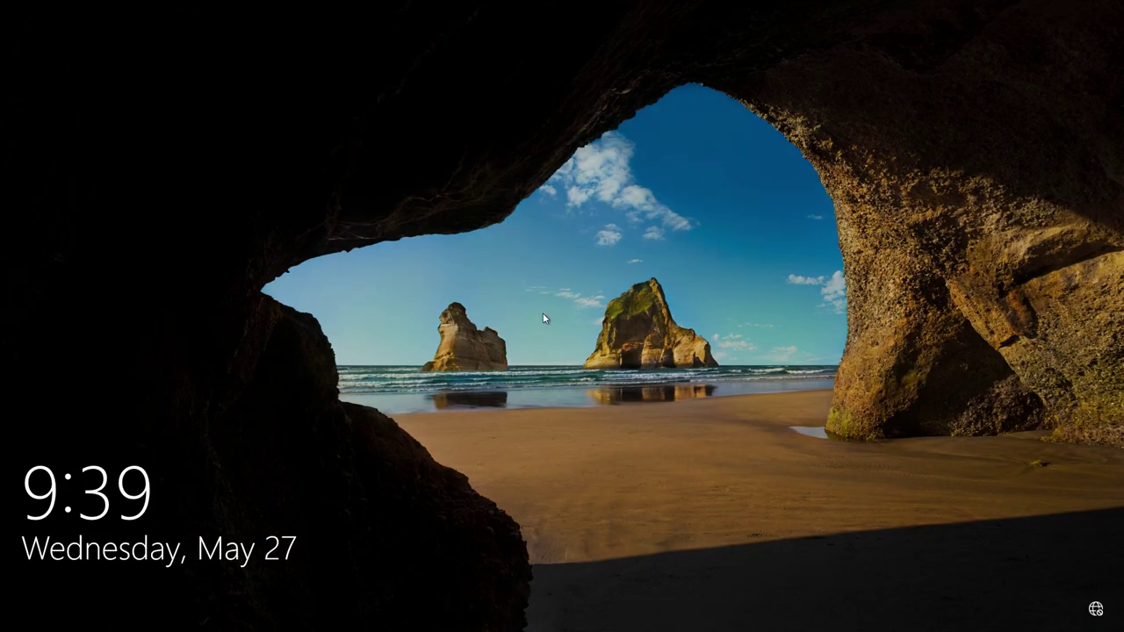
- Unlock the lock screen and sign in to Windows with the account password
click(542, 313)
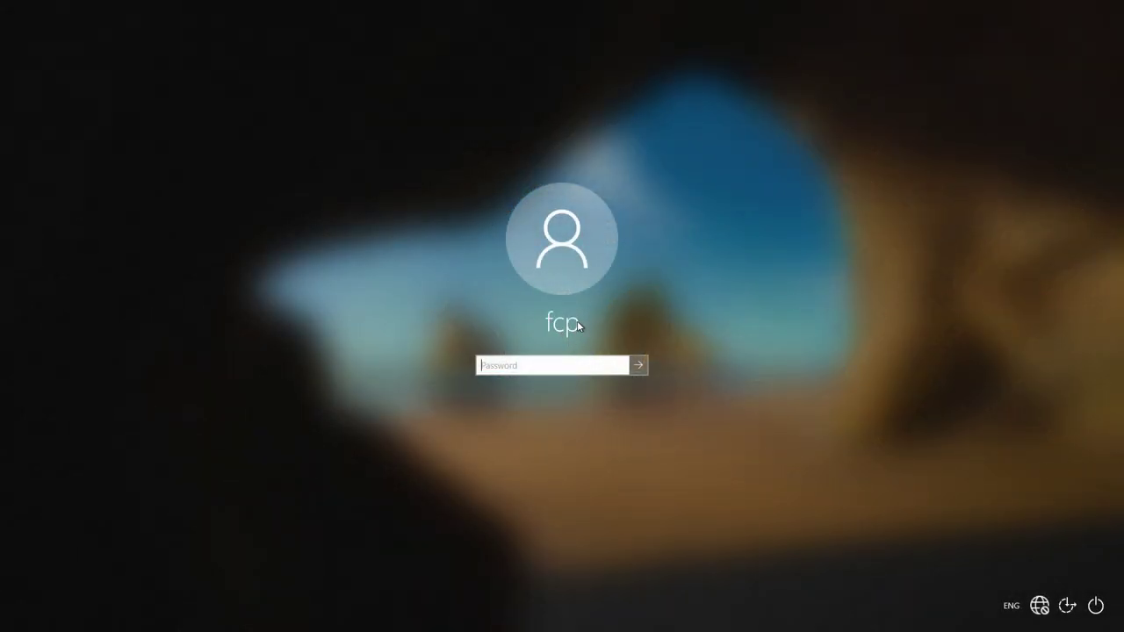
text(••••••)
key(Return)
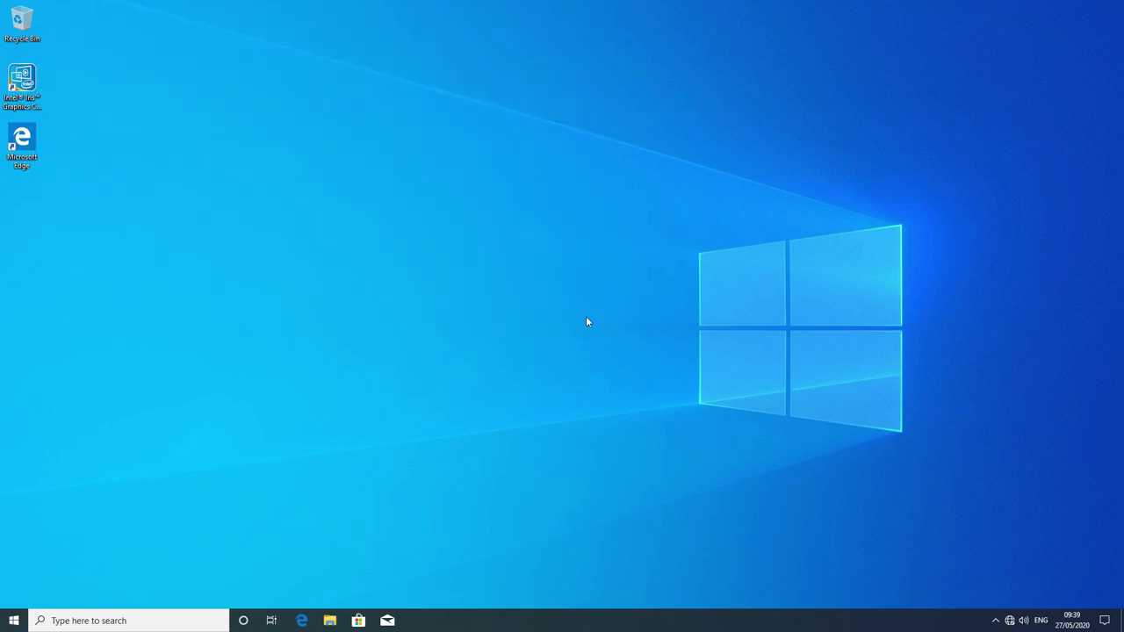
- Open Microsoft Edge, close the extra Start tab and move the browser window toward the middle of the desktop
click(301, 620)
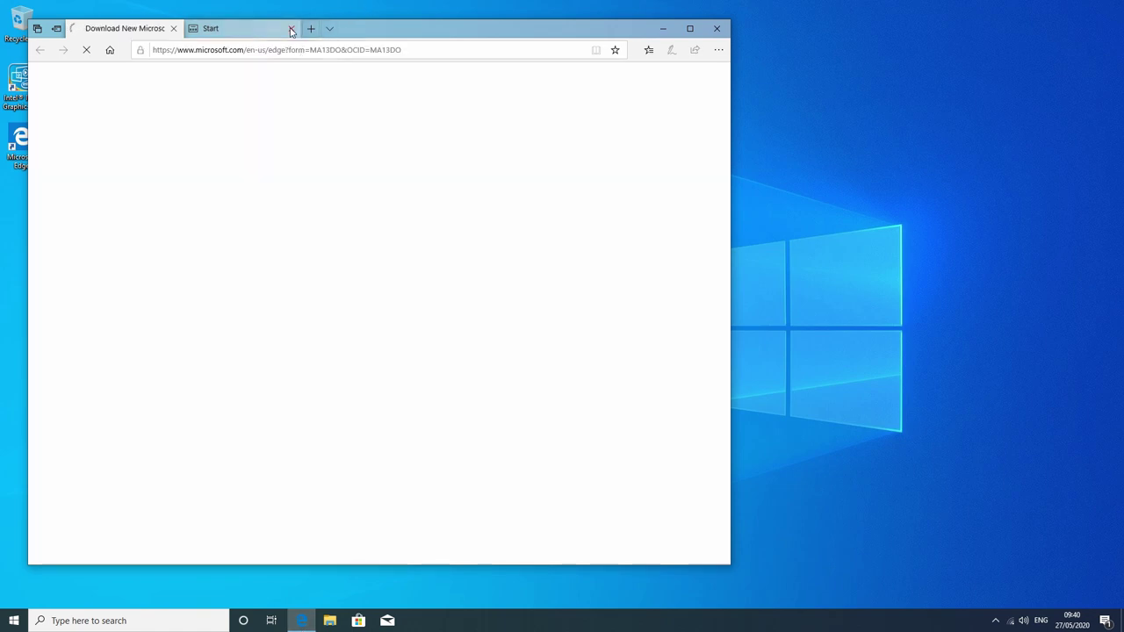
click(291, 28)
drag(384, 35, 572, 25)
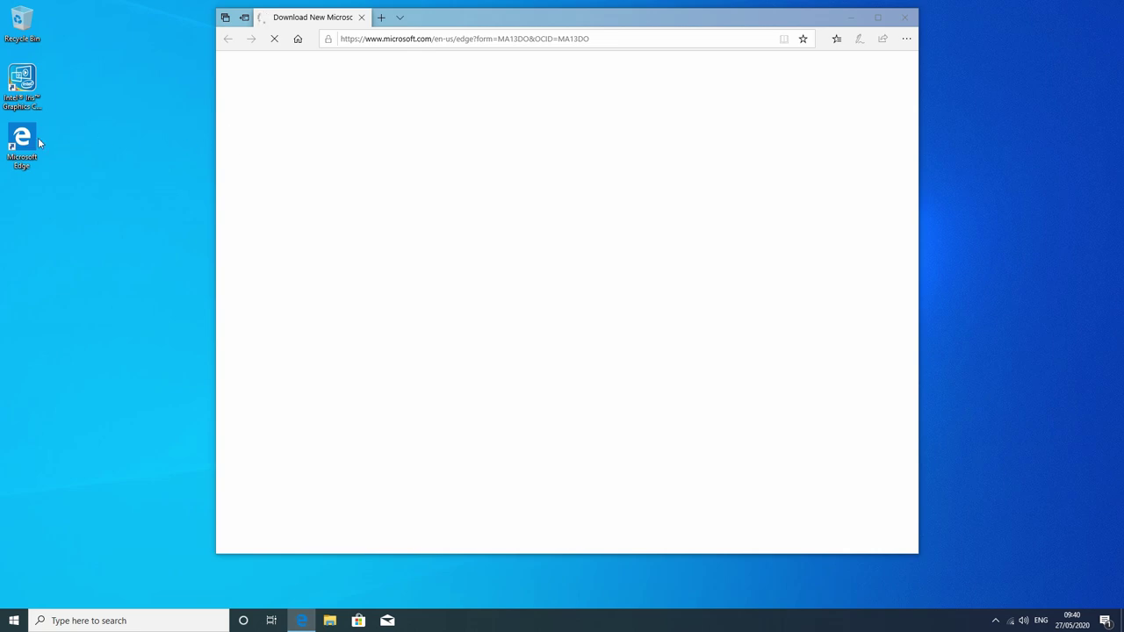
- Go to google.com and search for "steam"
click(432, 39)
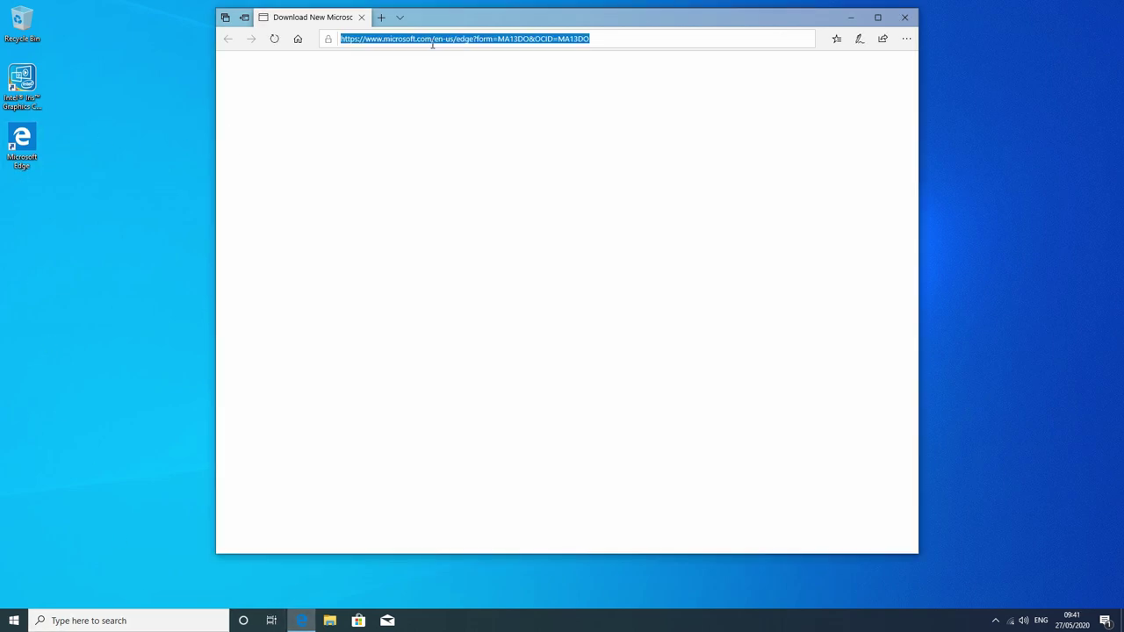
text(goog)
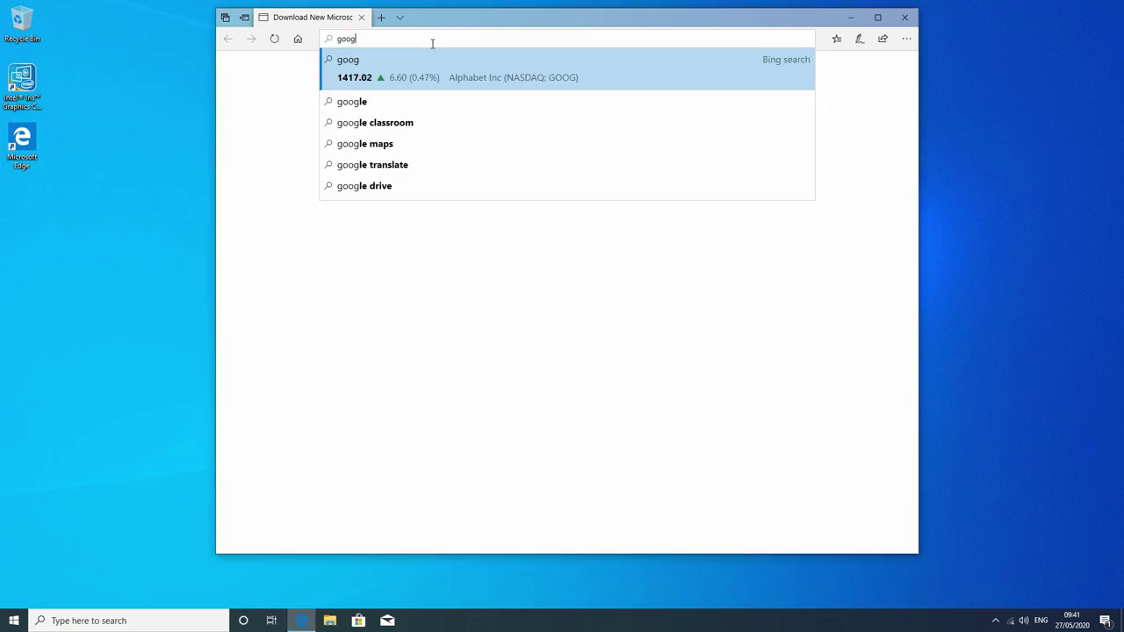
text(le)
key(BackSpace)
text(le)
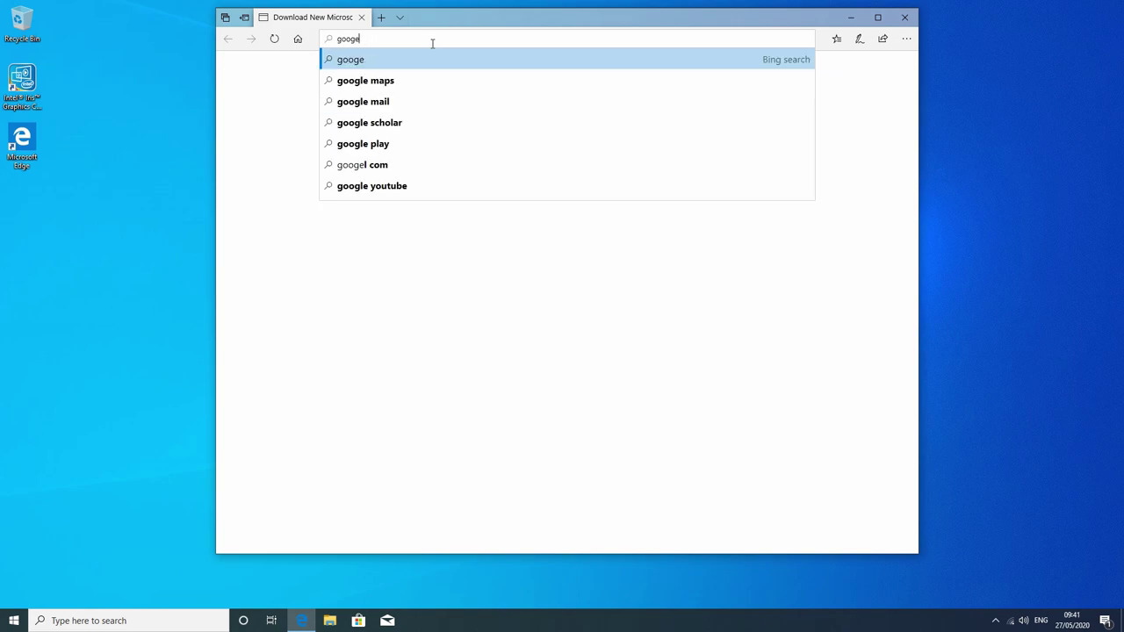
text(.com)
key(Return)
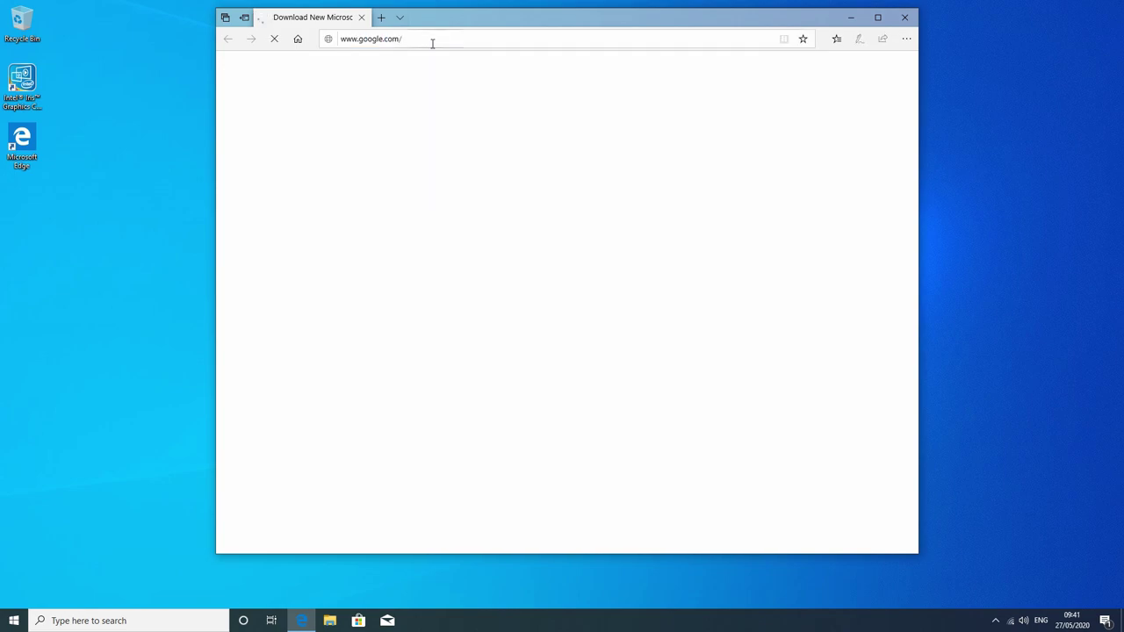
text(steam)
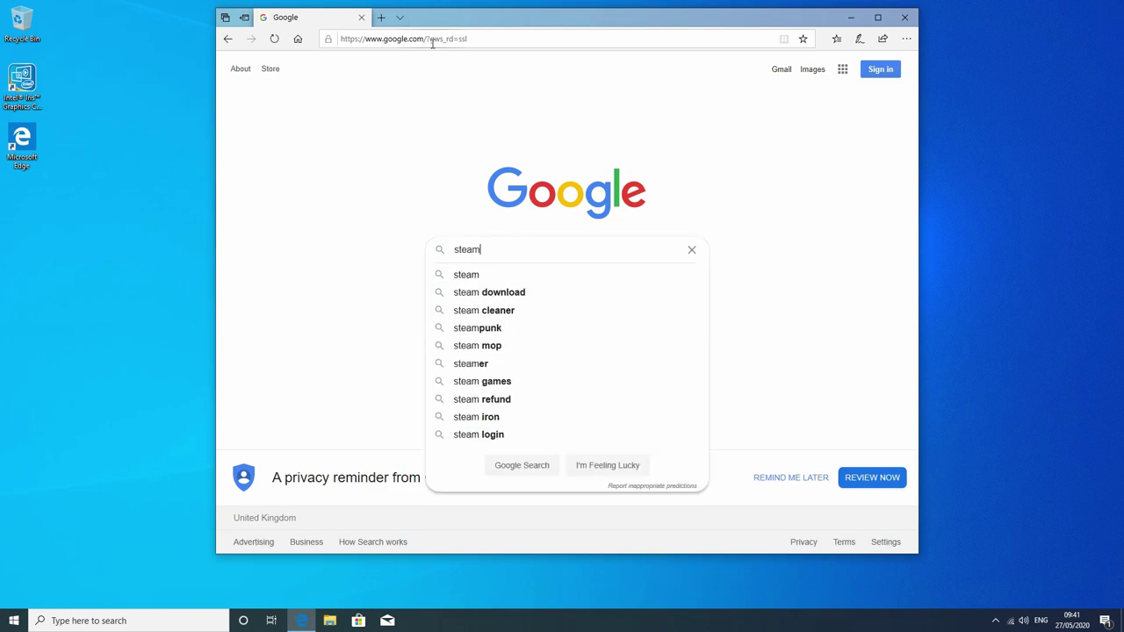
key(Return)
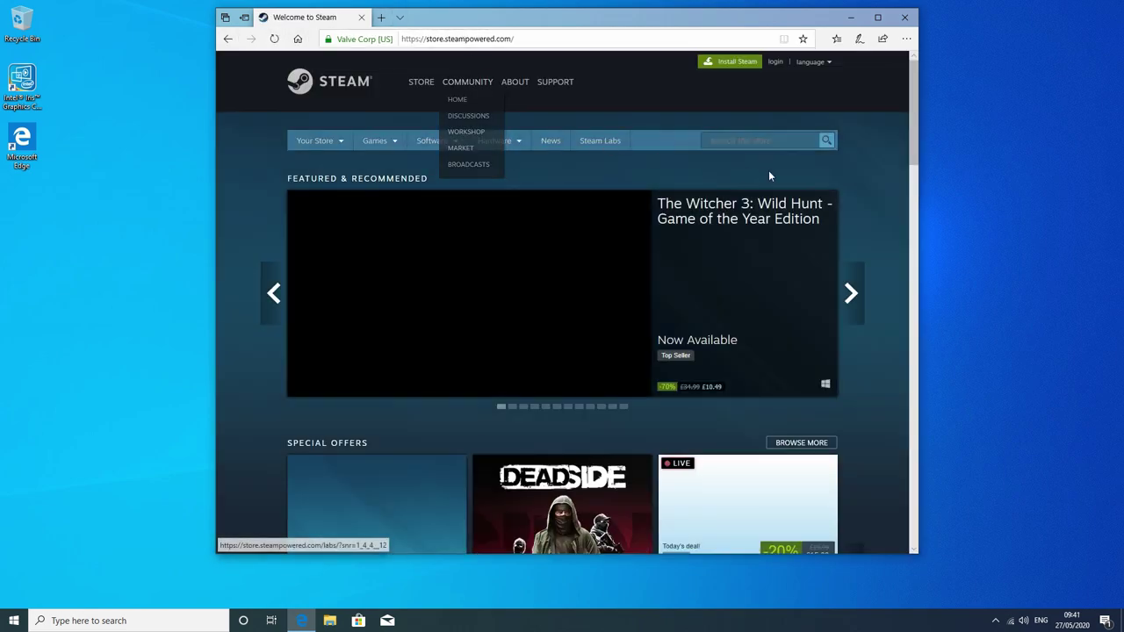
- Get SteamSetup.exe for Windows from the Steam website and run it, allowing it to make changes to the device
click(738, 62)
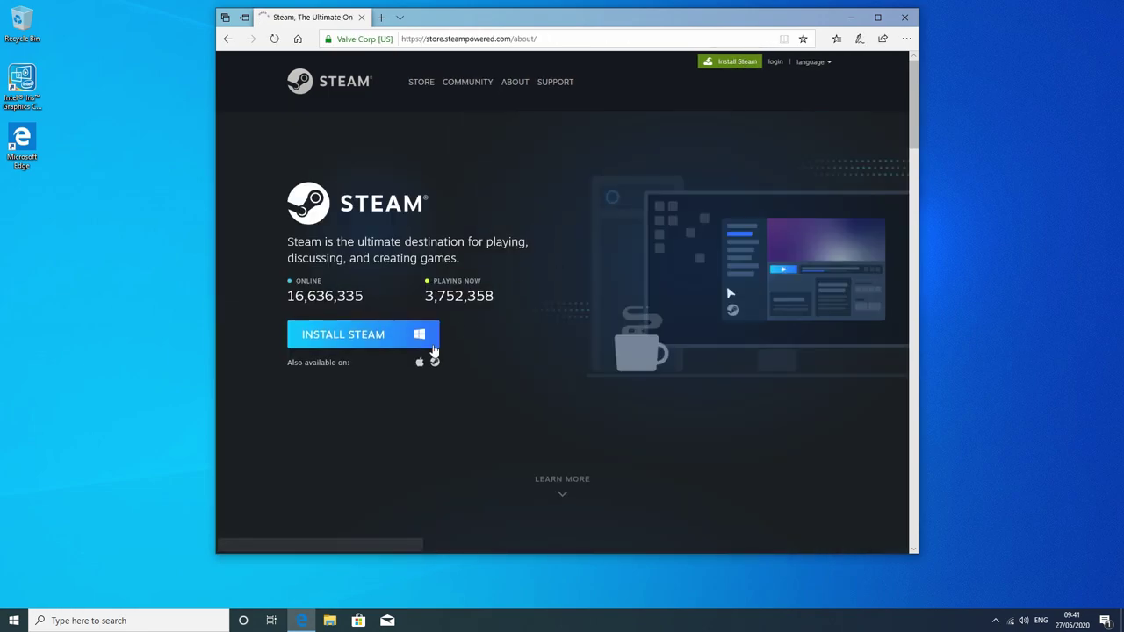
click(383, 336)
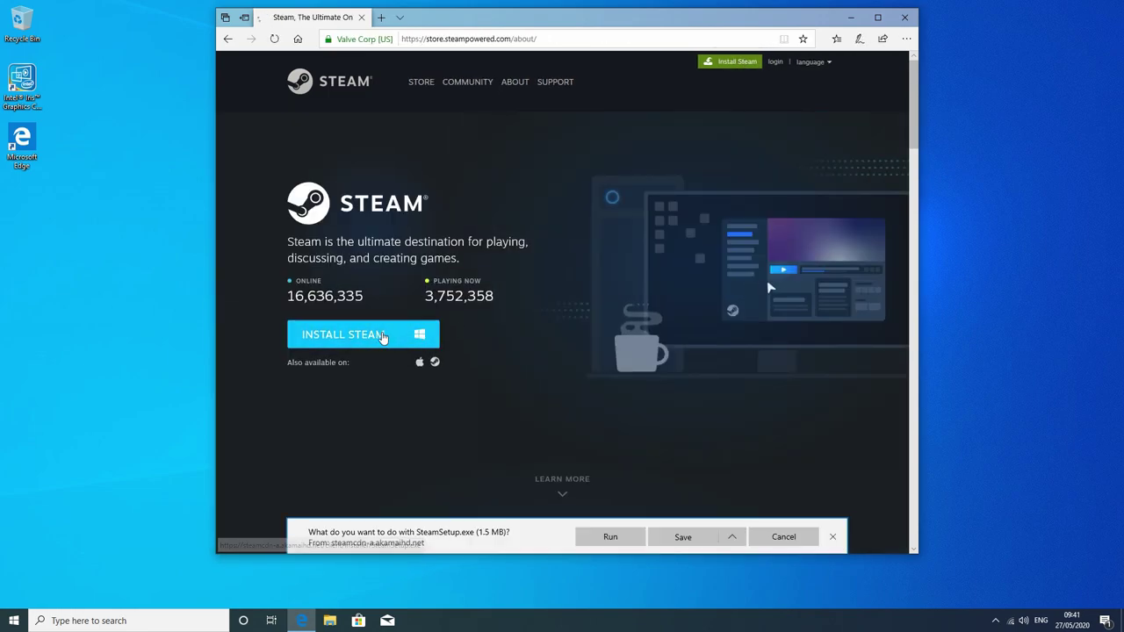
click(612, 537)
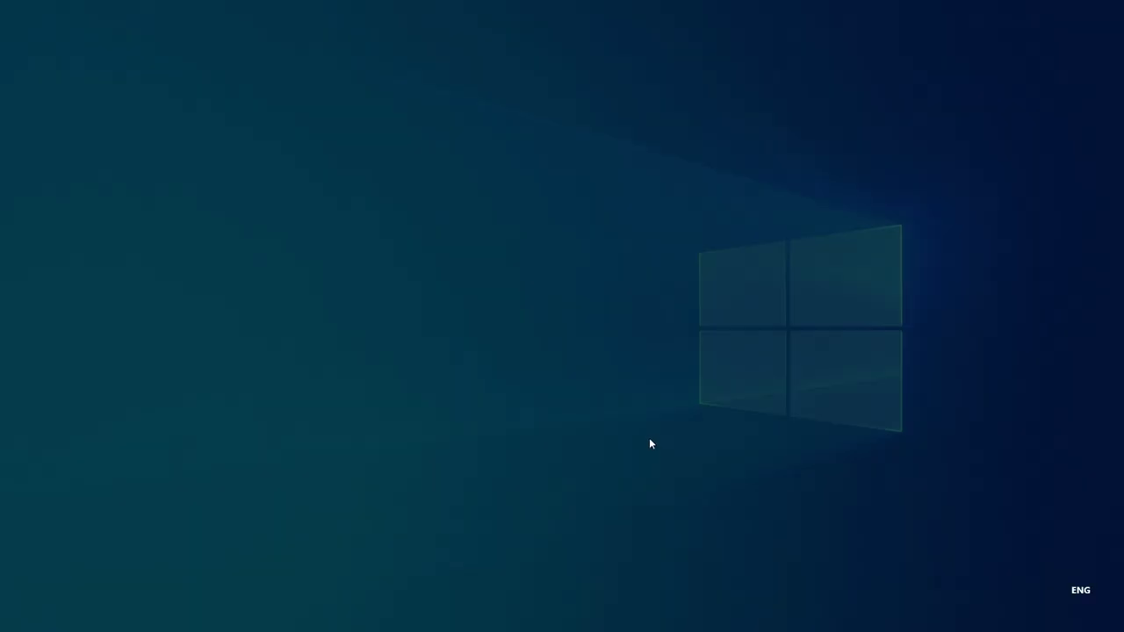
click(515, 388)
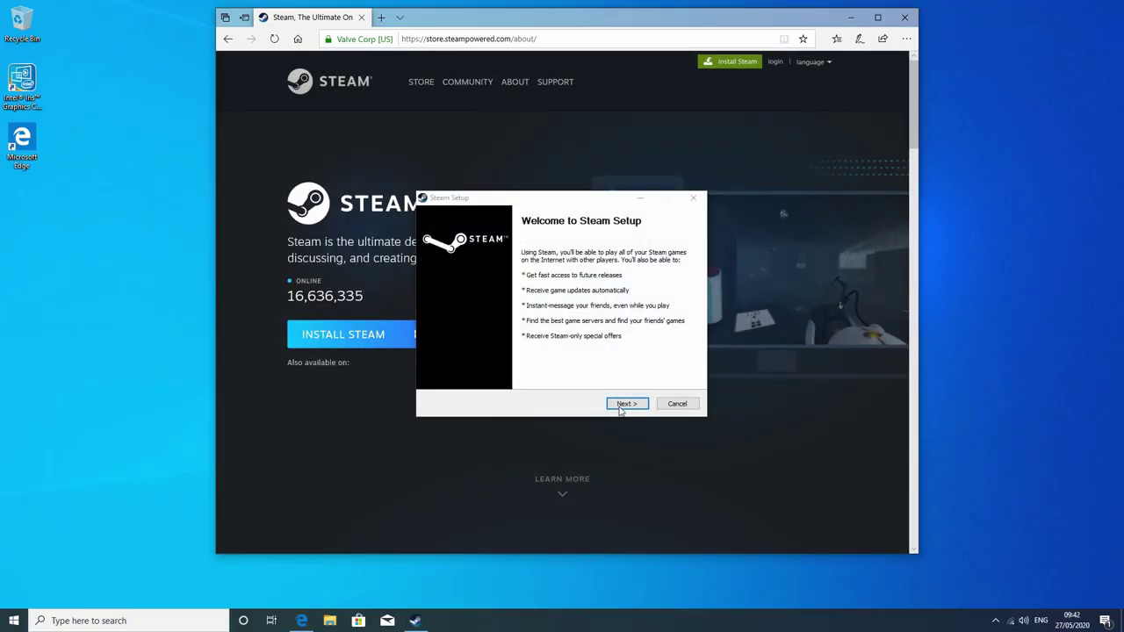
- Install Steam in the default folder C:\Program Files (x86)\Steam and continue through its setup
click(621, 403)
click(624, 403)
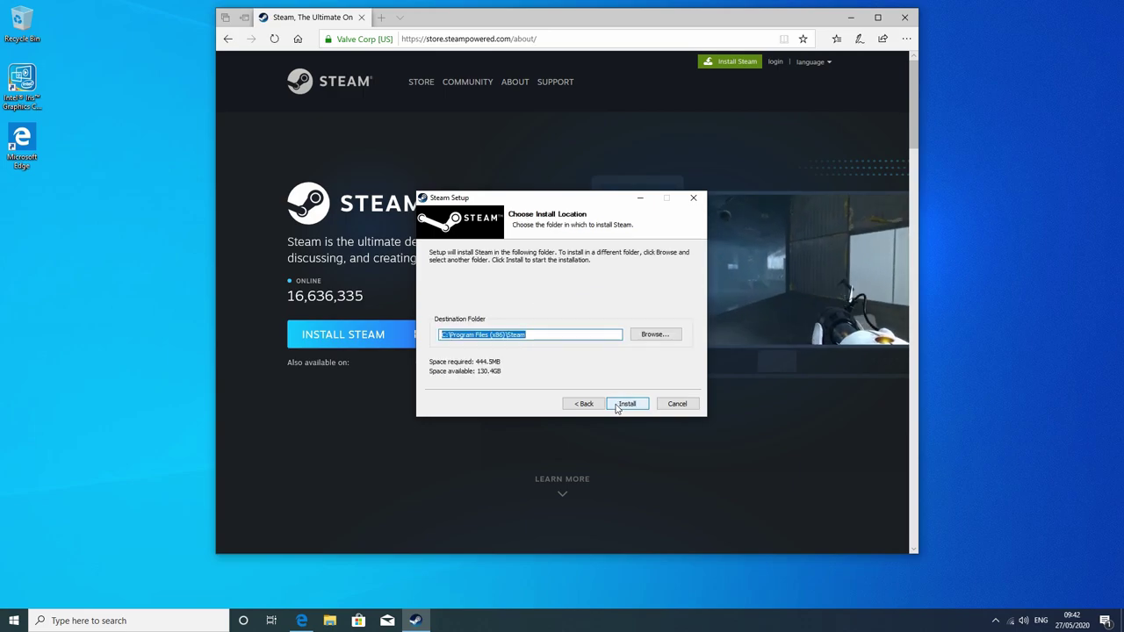
click(618, 405)
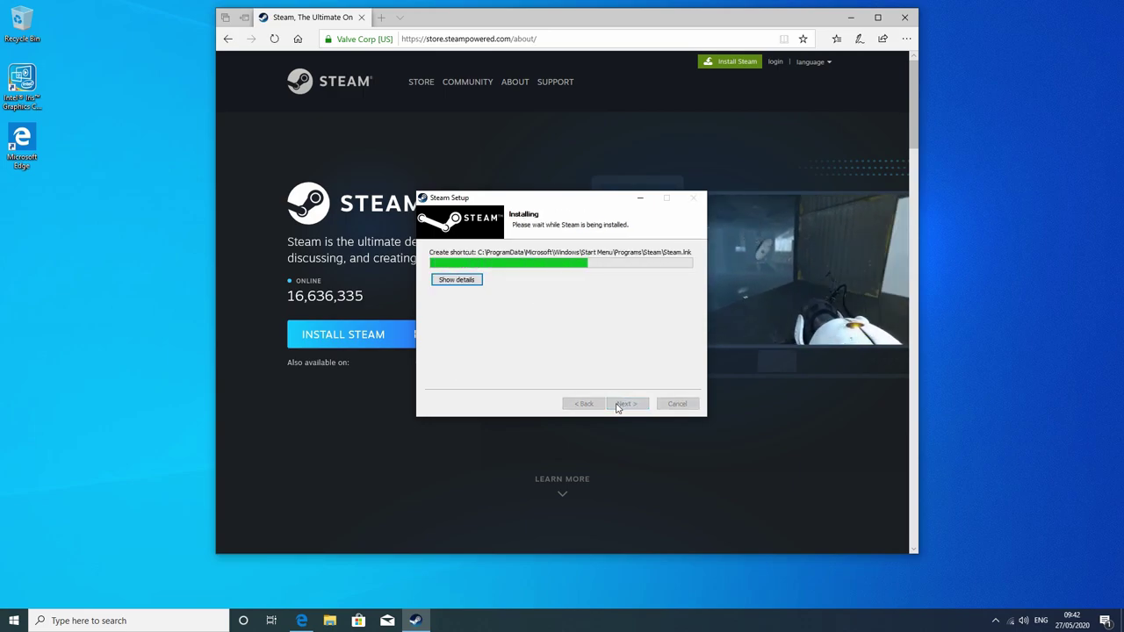
click(626, 404)
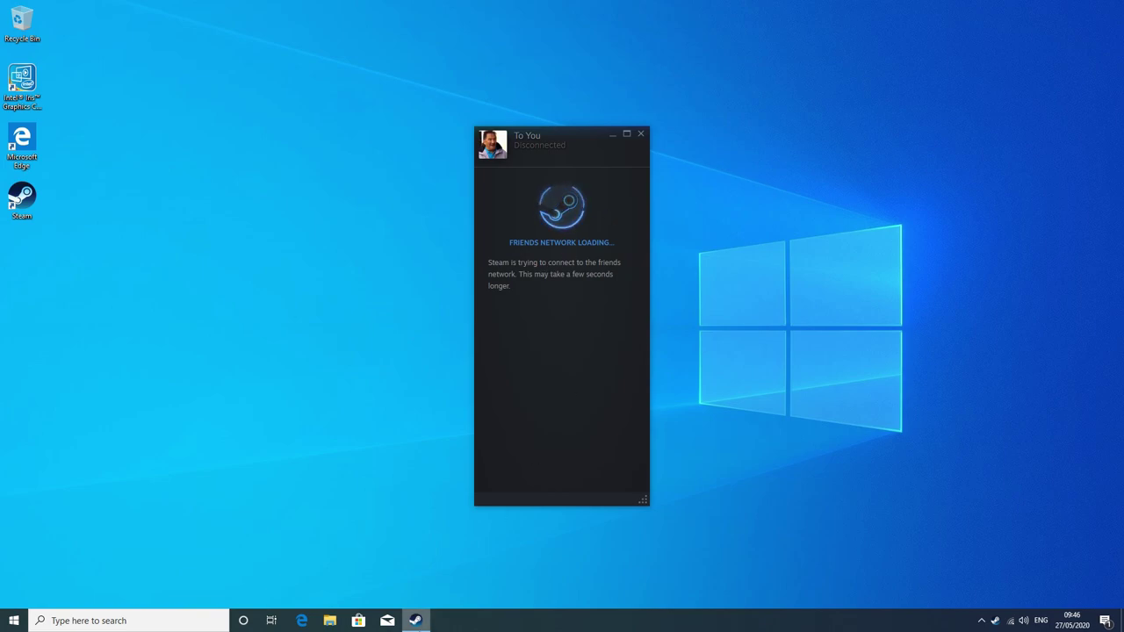
- Open the Steam library and maximize its window
right_click(415, 620)
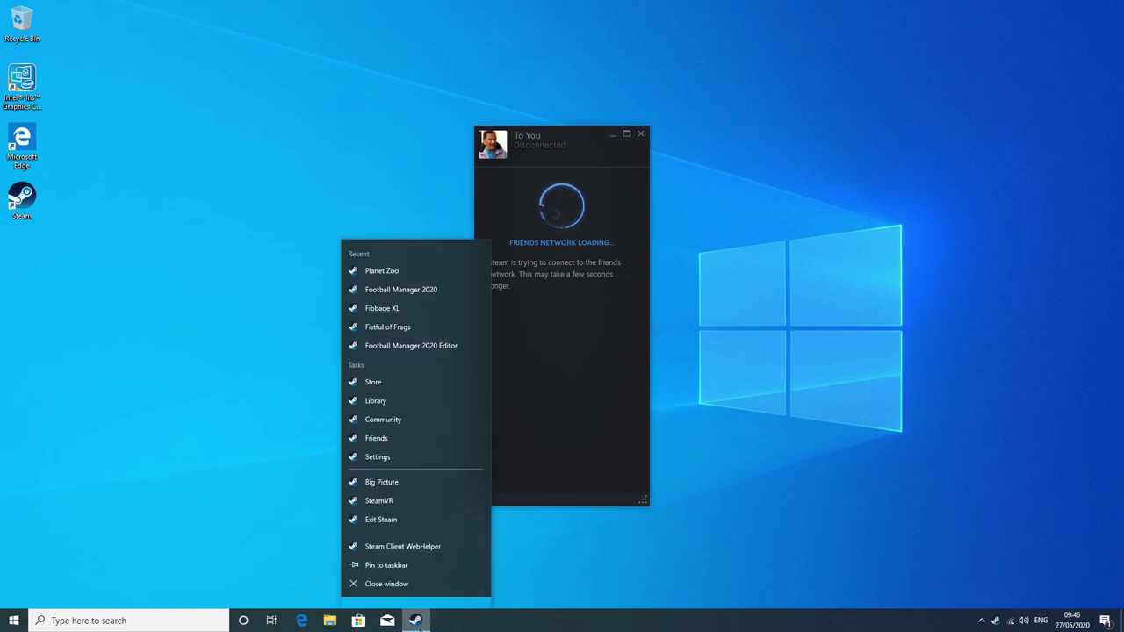
click(375, 412)
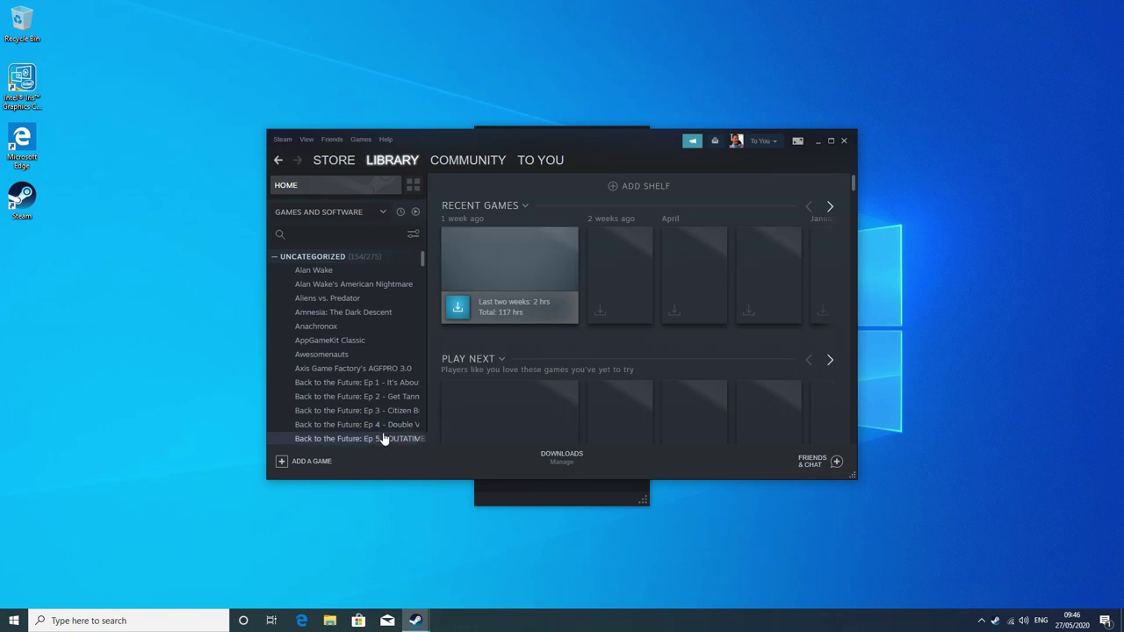
click(831, 140)
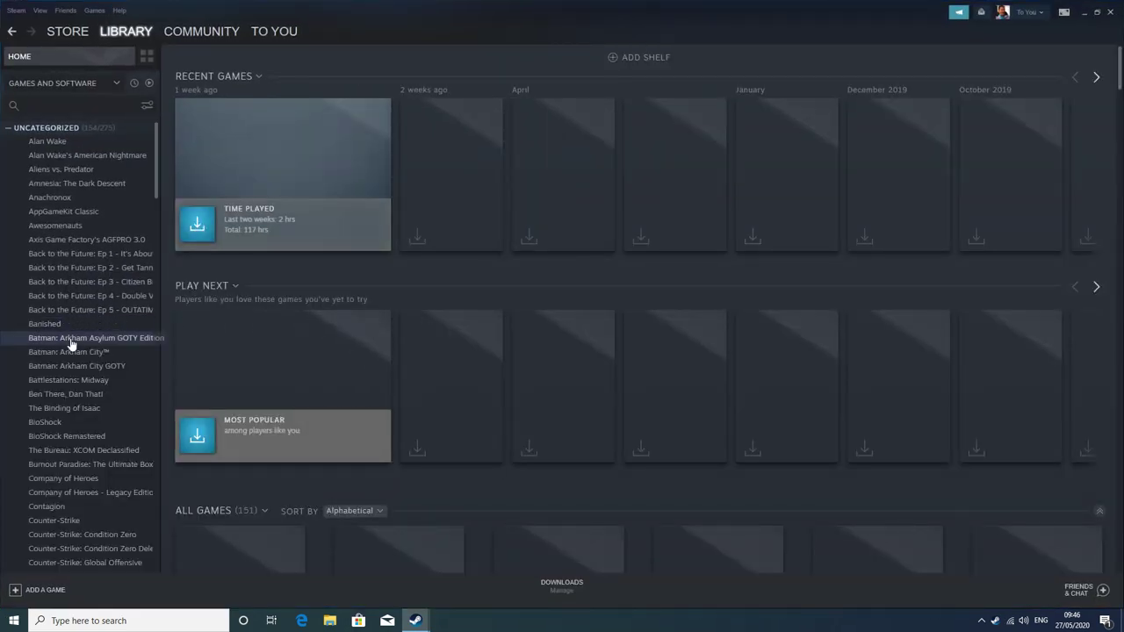
- Find Planet Zoo in the library's game list and start its installation, proceeding through the install dialog
scroll(75, 351, down, 3)
scroll(74, 351, down, 8)
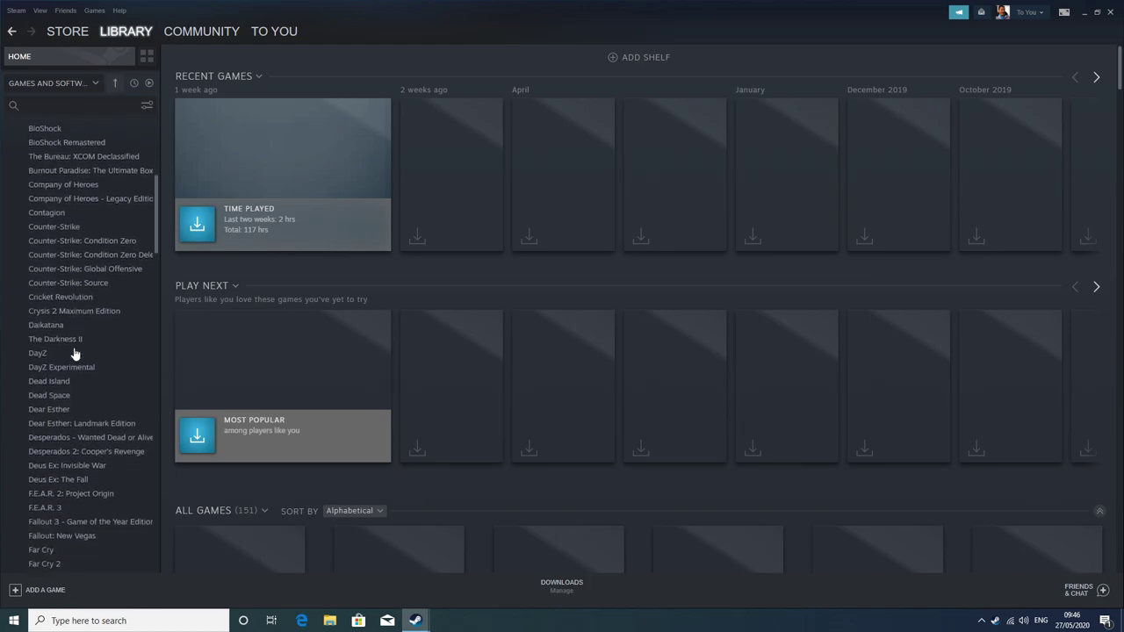
scroll(74, 353, down, 10)
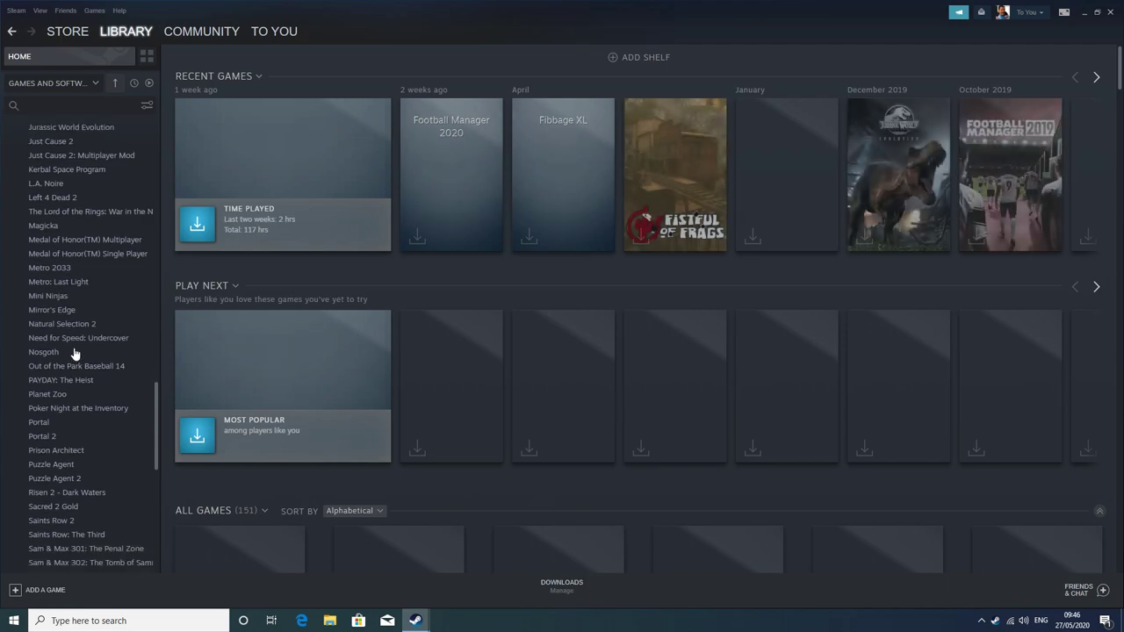
scroll(75, 354, down, 2)
click(74, 368)
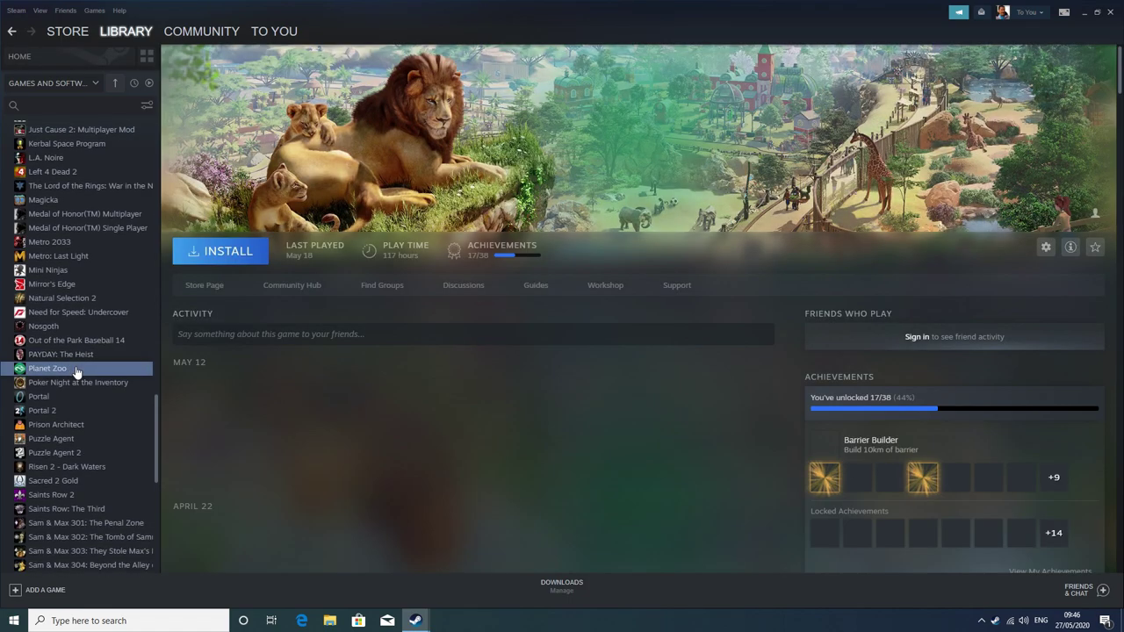
click(226, 255)
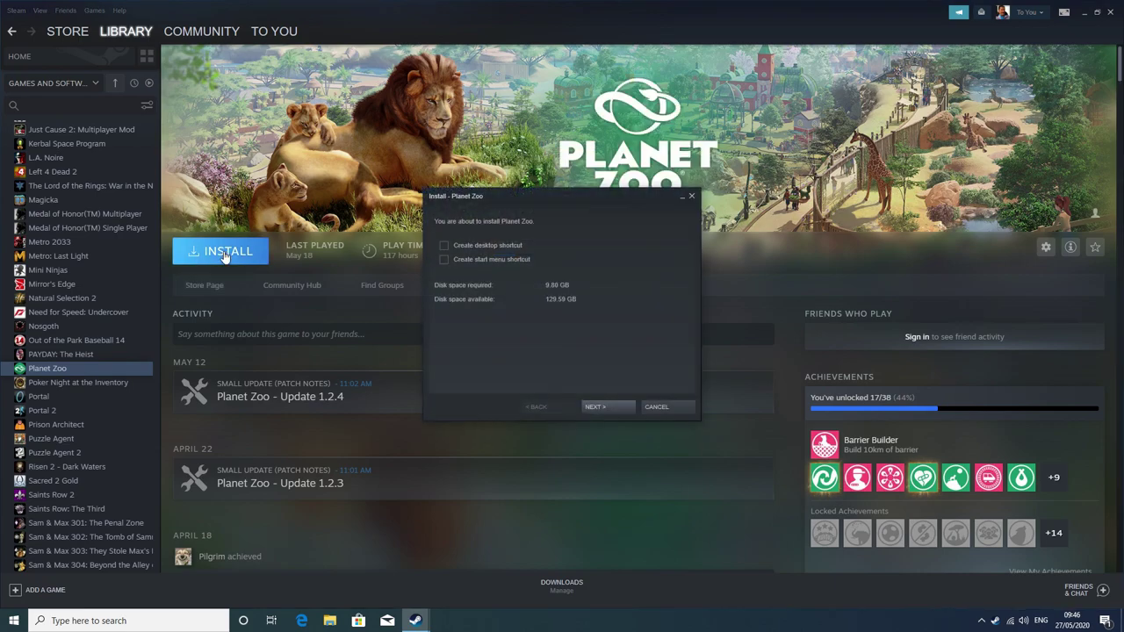
click(618, 407)
click(617, 406)
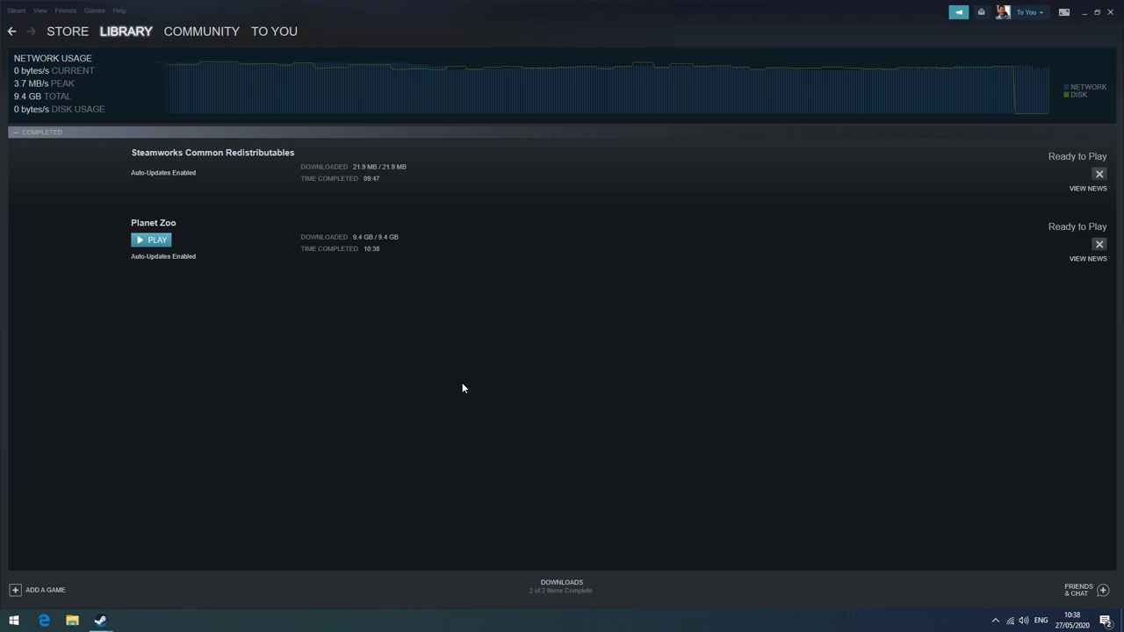
- Launch Planet Zoo, allow Steam Client Service to make changes, and always skip the outdated GPU drivers warning
click(151, 240)
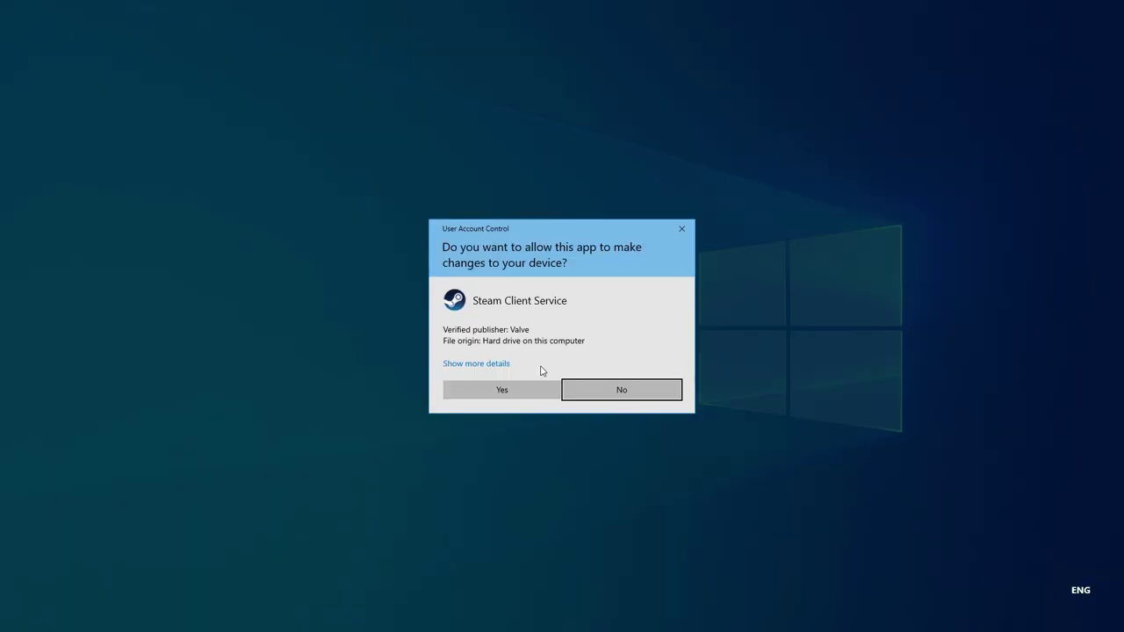
click(537, 395)
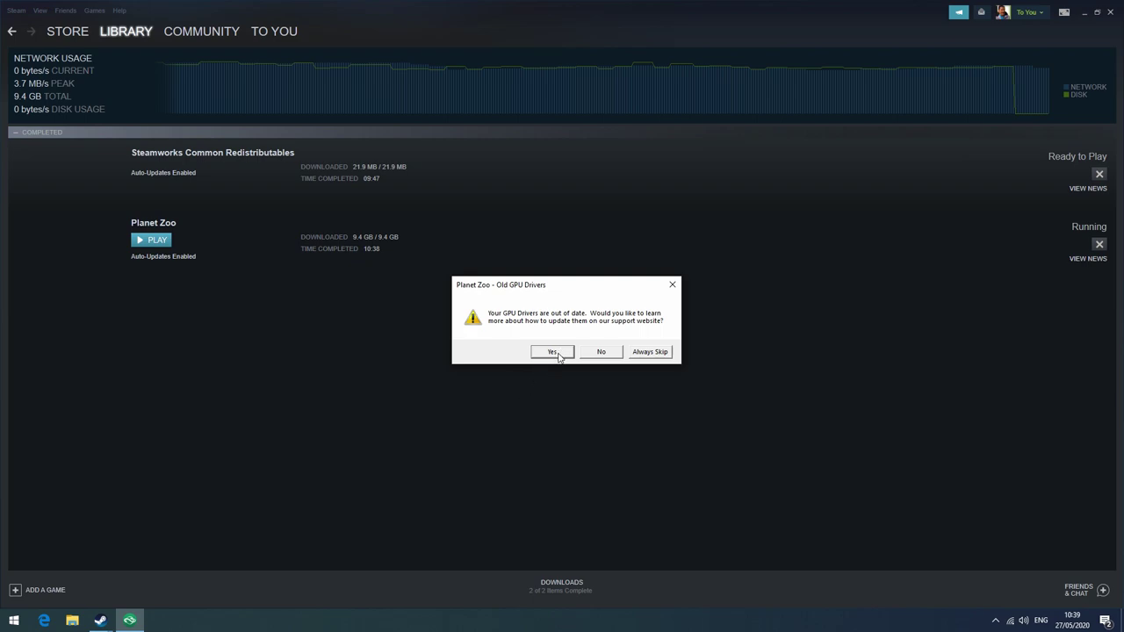
click(646, 351)
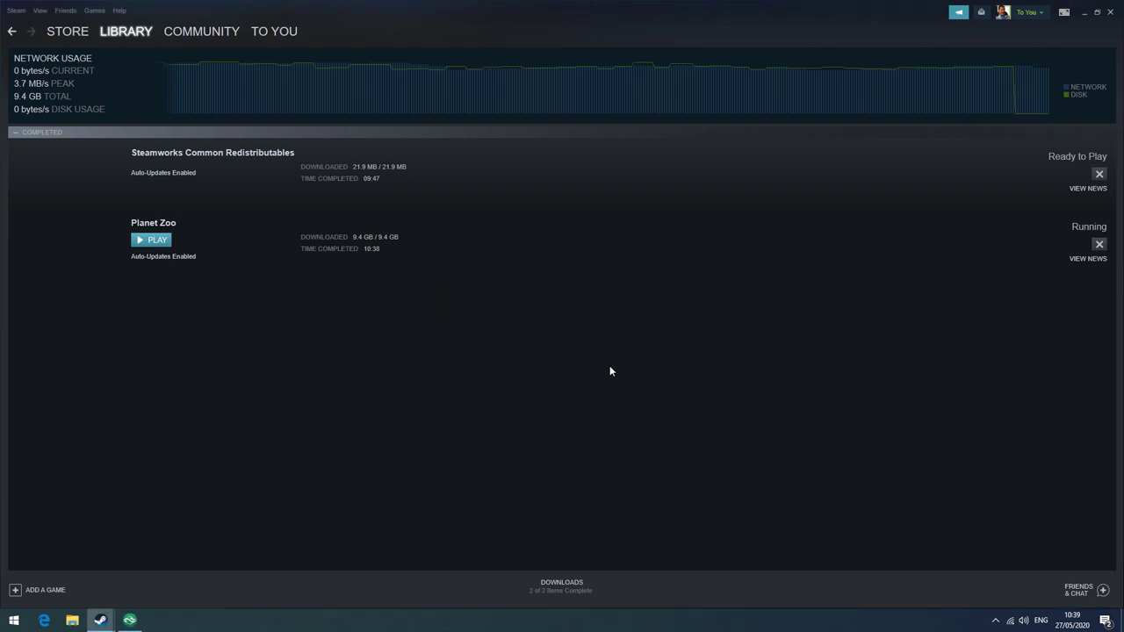